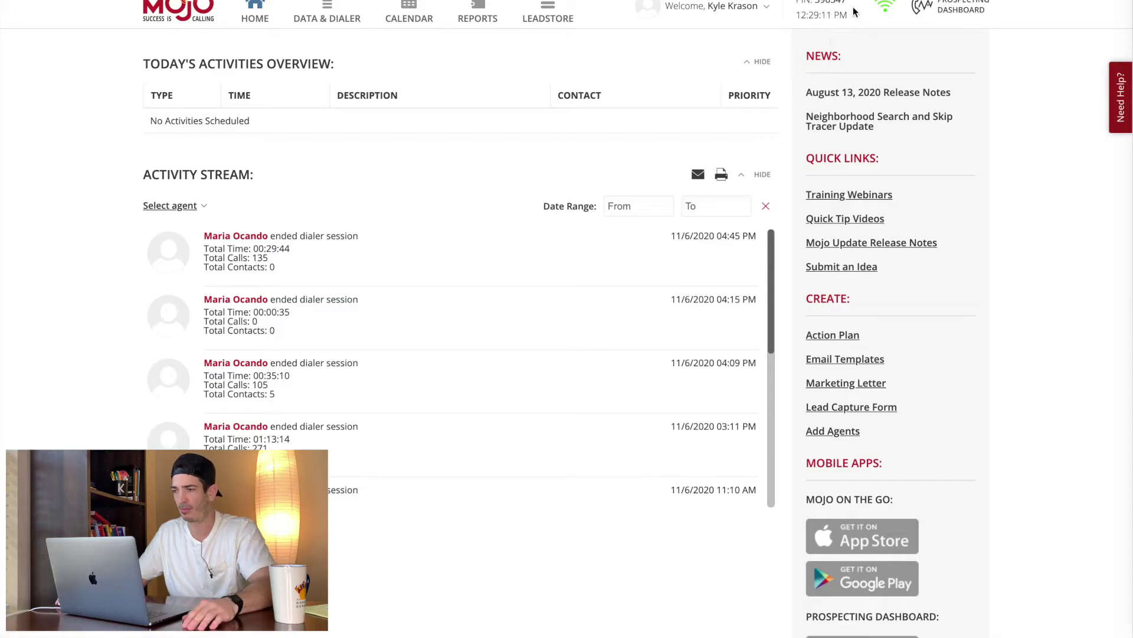
Open the dialer settings to view the Home Buyers caller ID, previewing then cancelling Add Caller ID
click(766, 17)
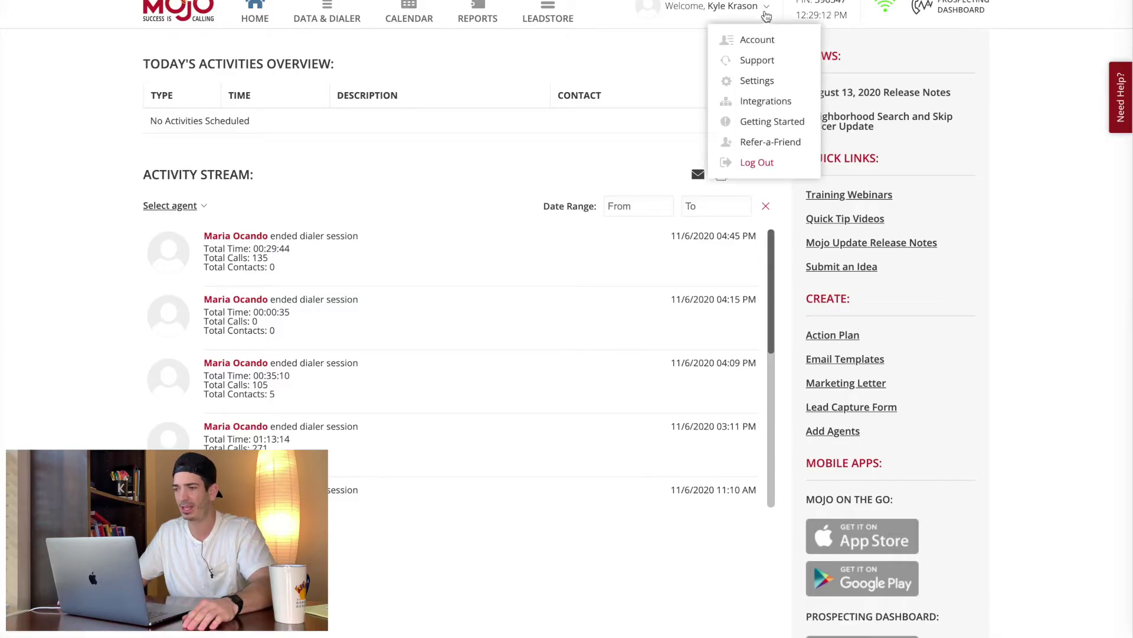
click(758, 81)
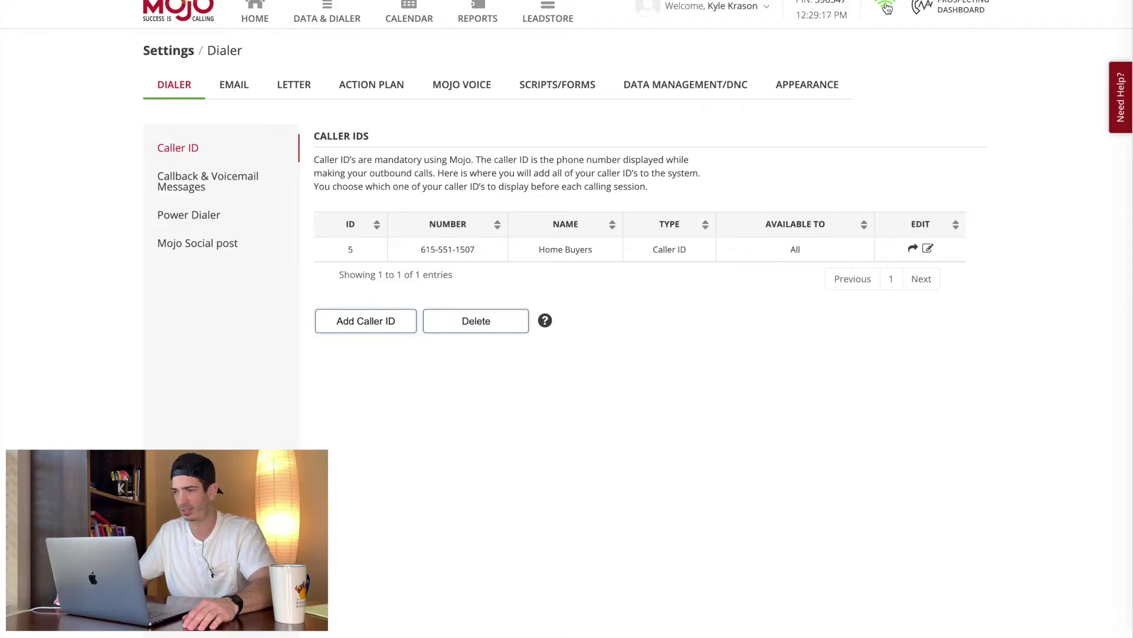
click(764, 10)
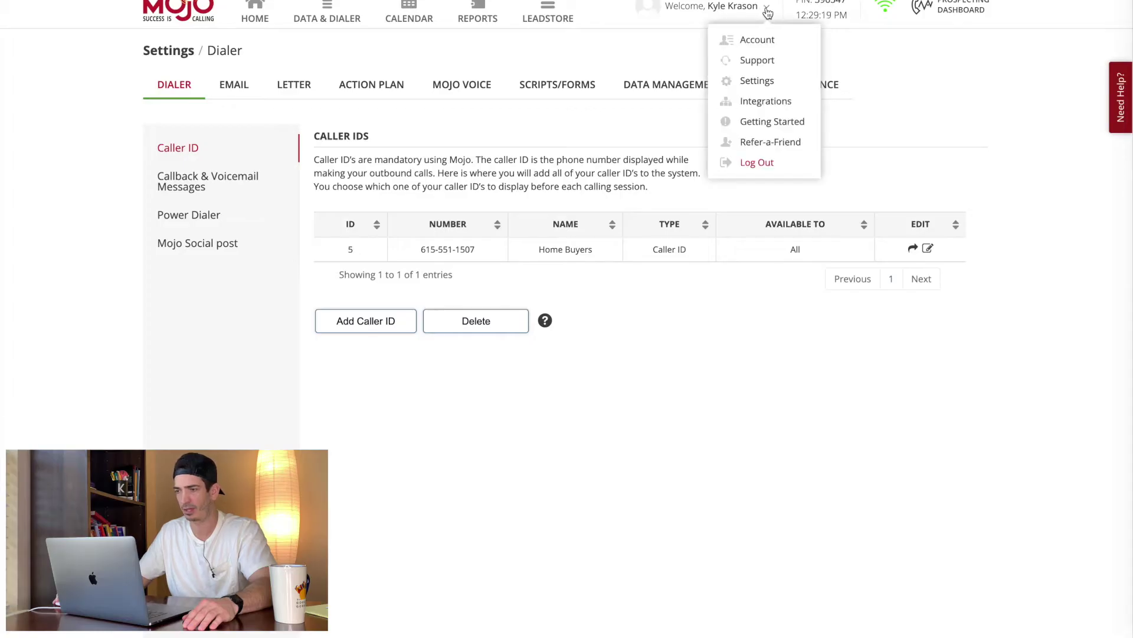
click(756, 83)
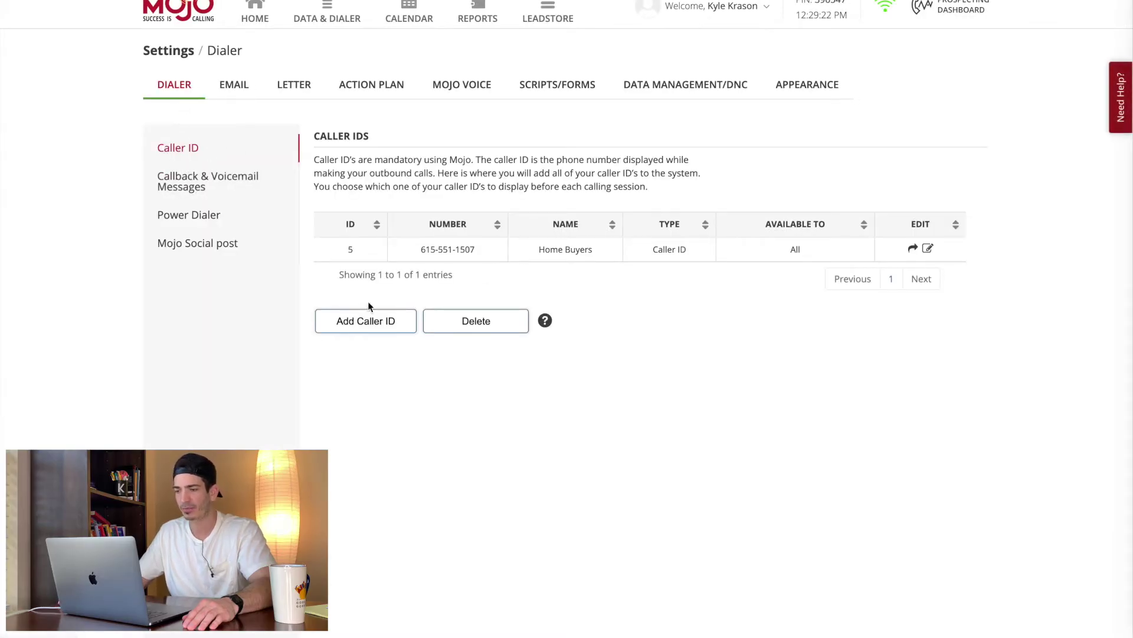
click(361, 324)
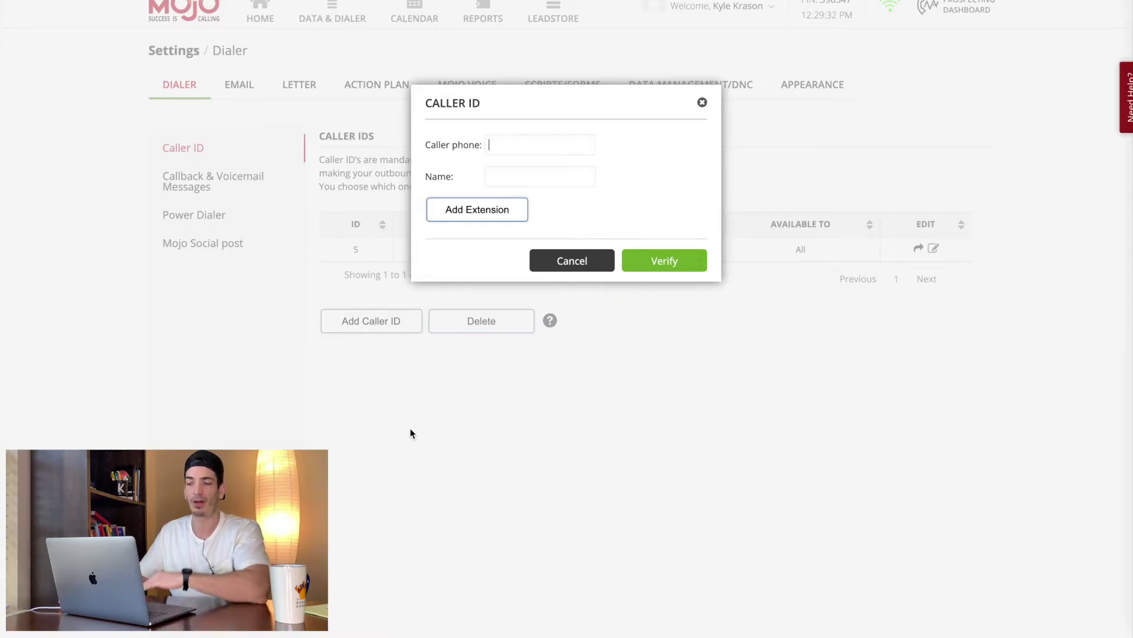
click(563, 270)
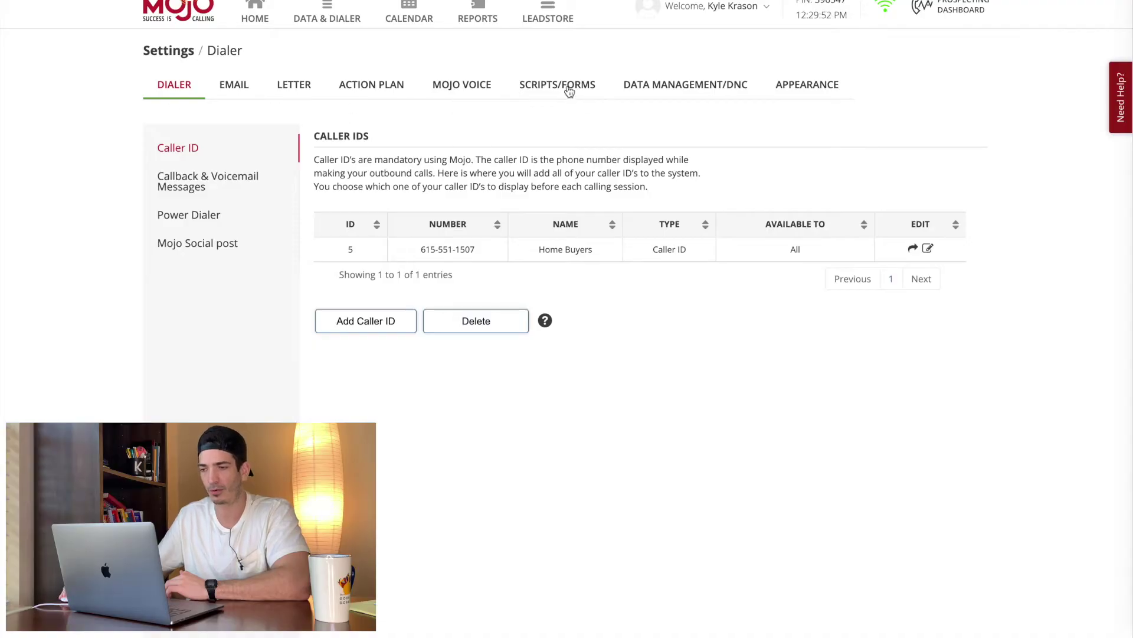
Create a new calling script under Scripts/Forms and type the greeting into its body
click(555, 88)
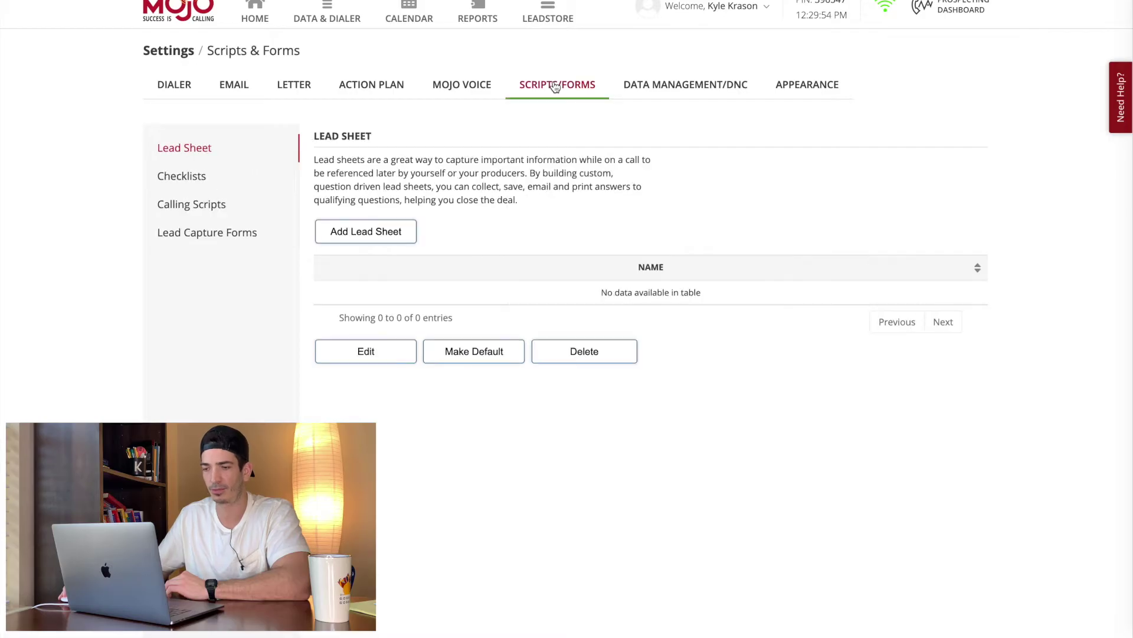
click(186, 210)
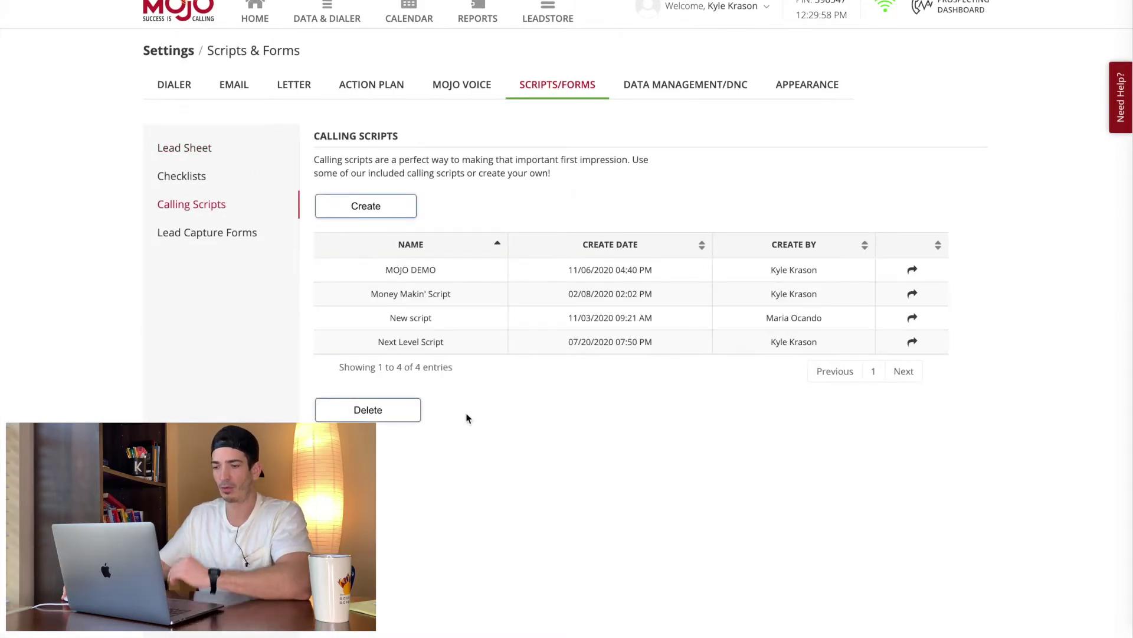
click(366, 206)
click(365, 202)
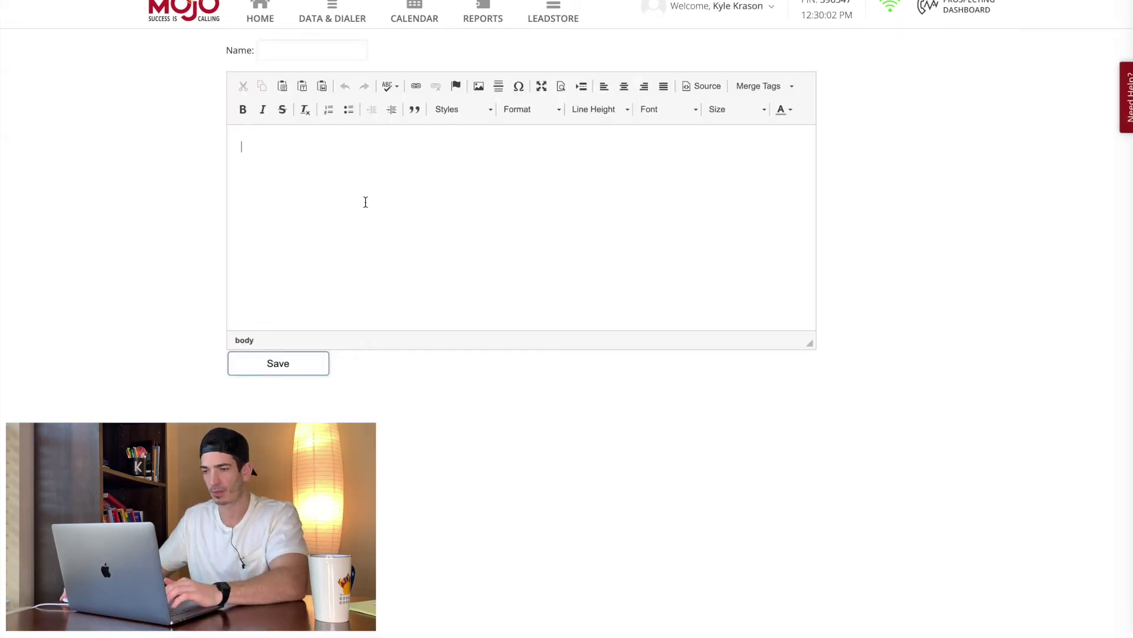
text(W)
key(BackSpace)
text(S)
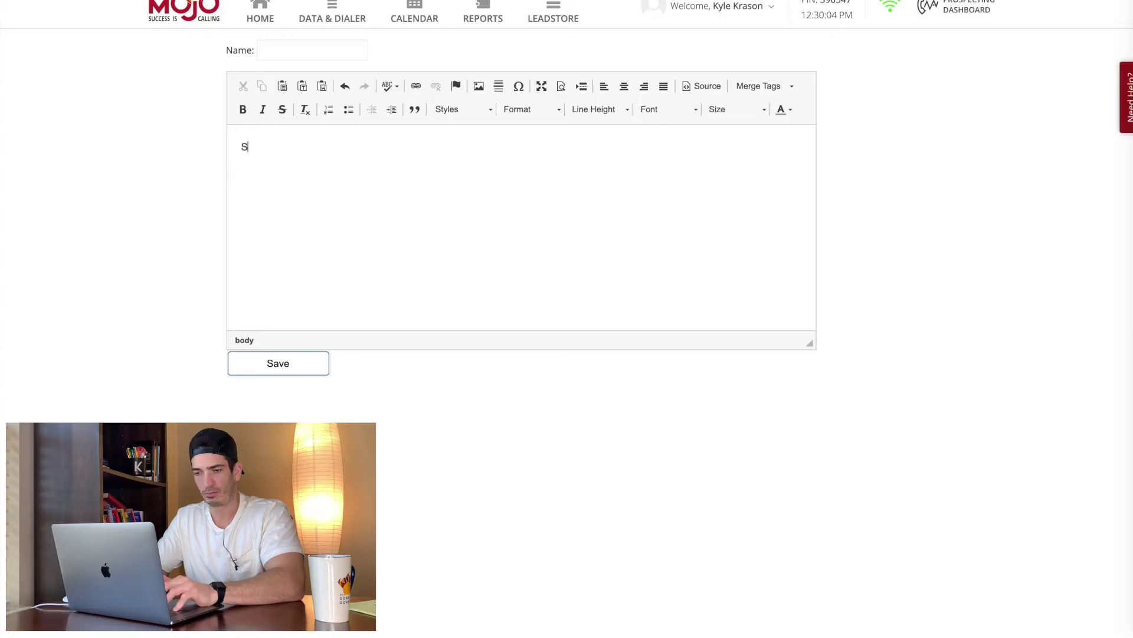
text(cript)
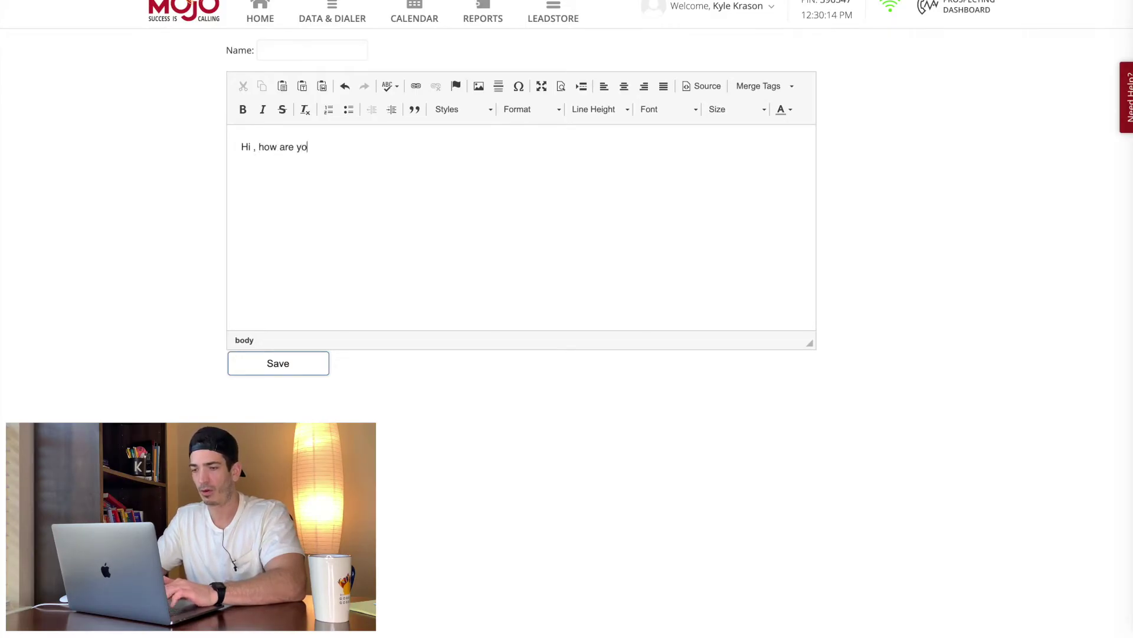
Insert the [FIRST_NAME] merge field after 'Hi' so it reads 'Hi [FIRST_NAME], how are you?'
click(788, 87)
click(769, 148)
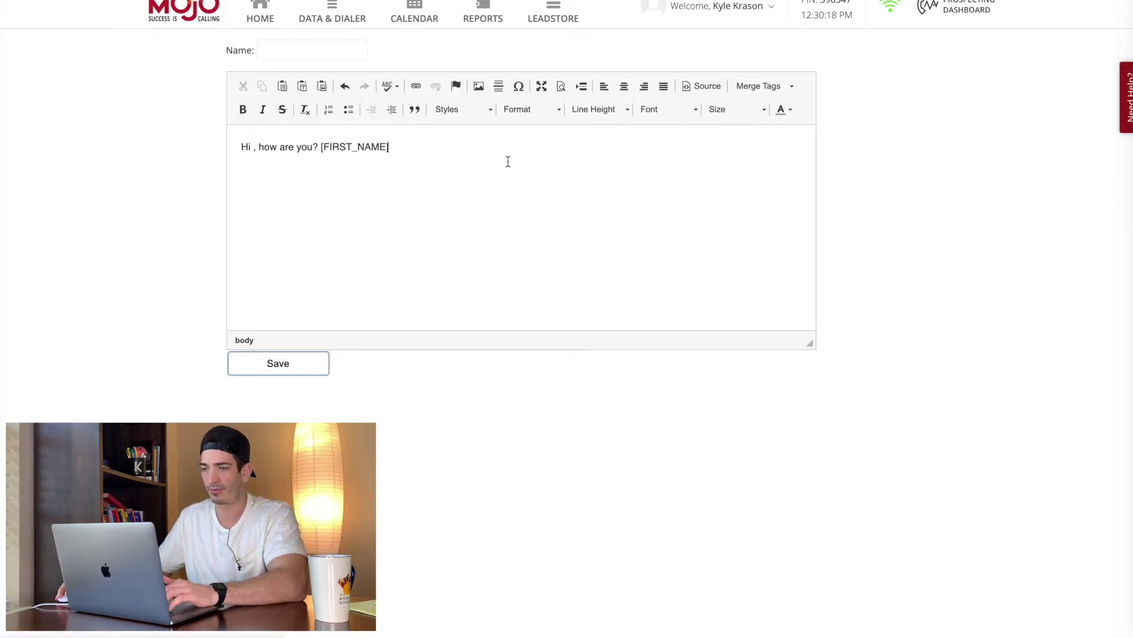
drag(391, 147, 320, 150)
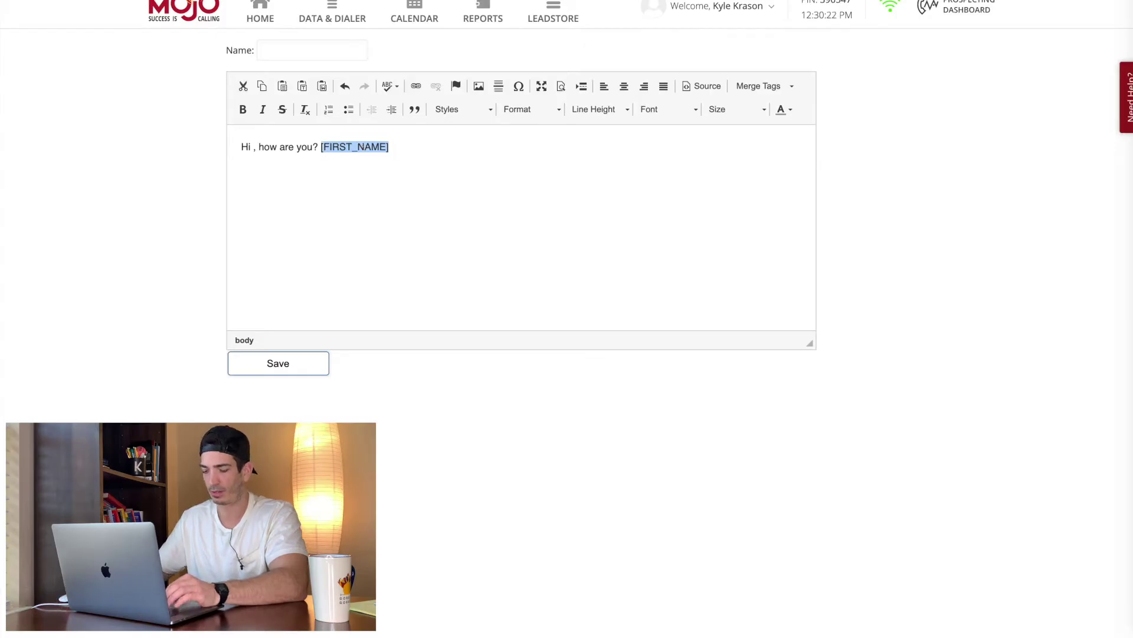
key(super+x)
click(256, 149)
key(BackSpace)
key(BackSpace)
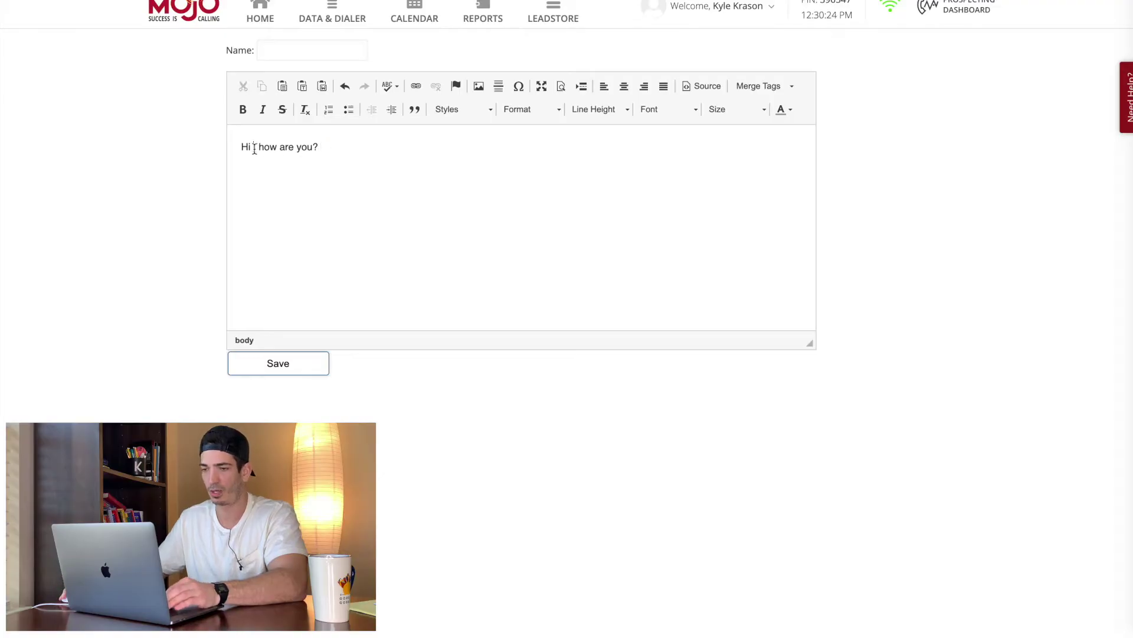
key(super+v)
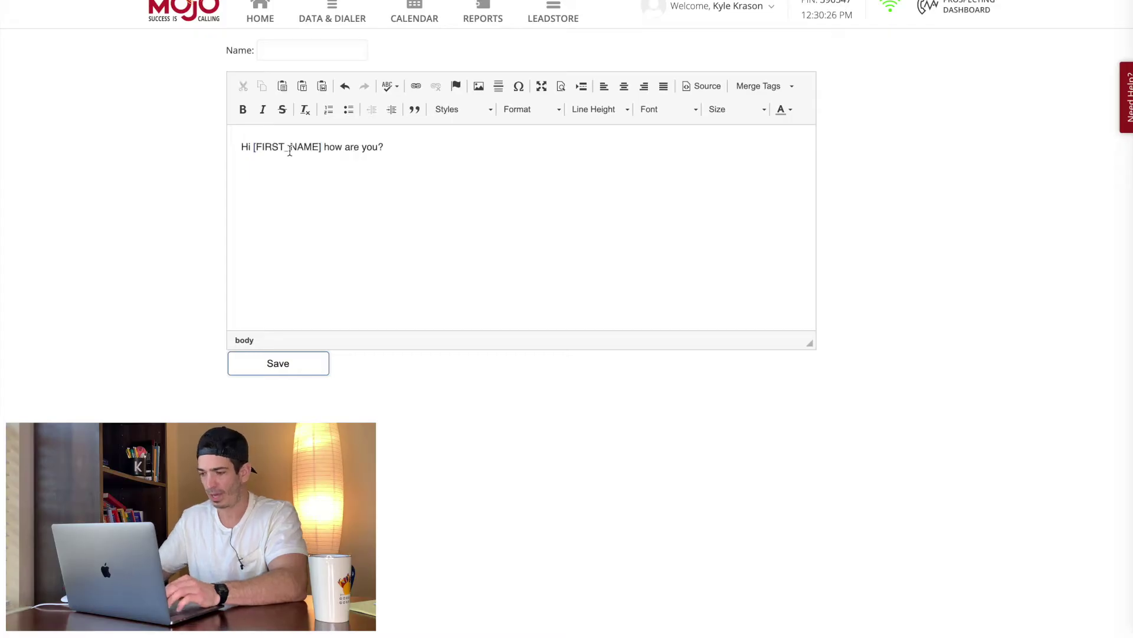
text(,)
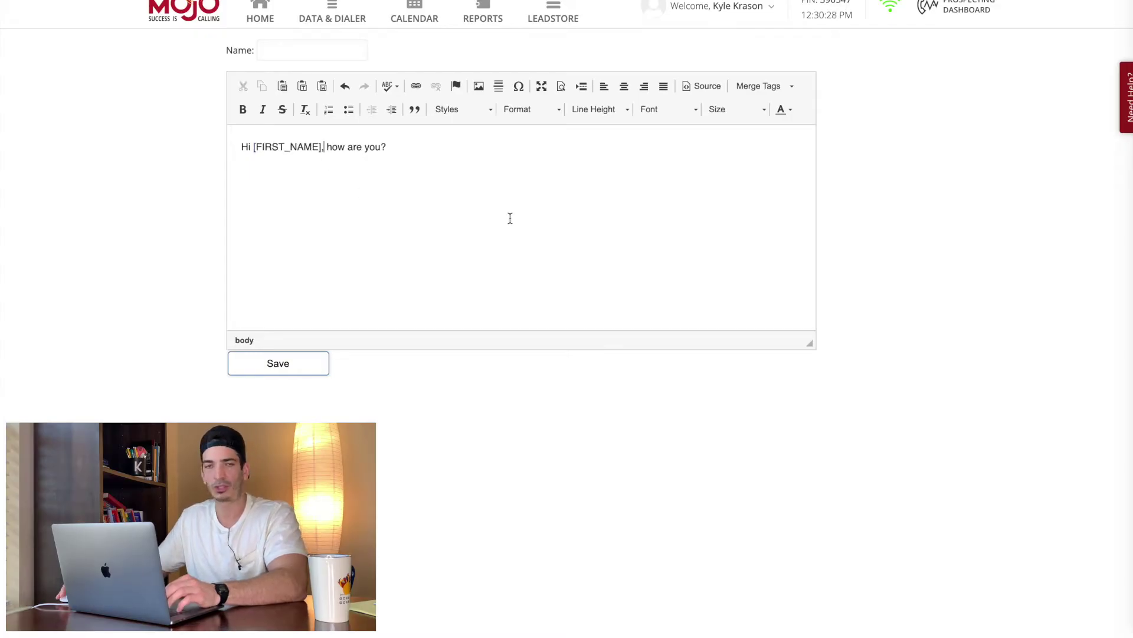
click(511, 218)
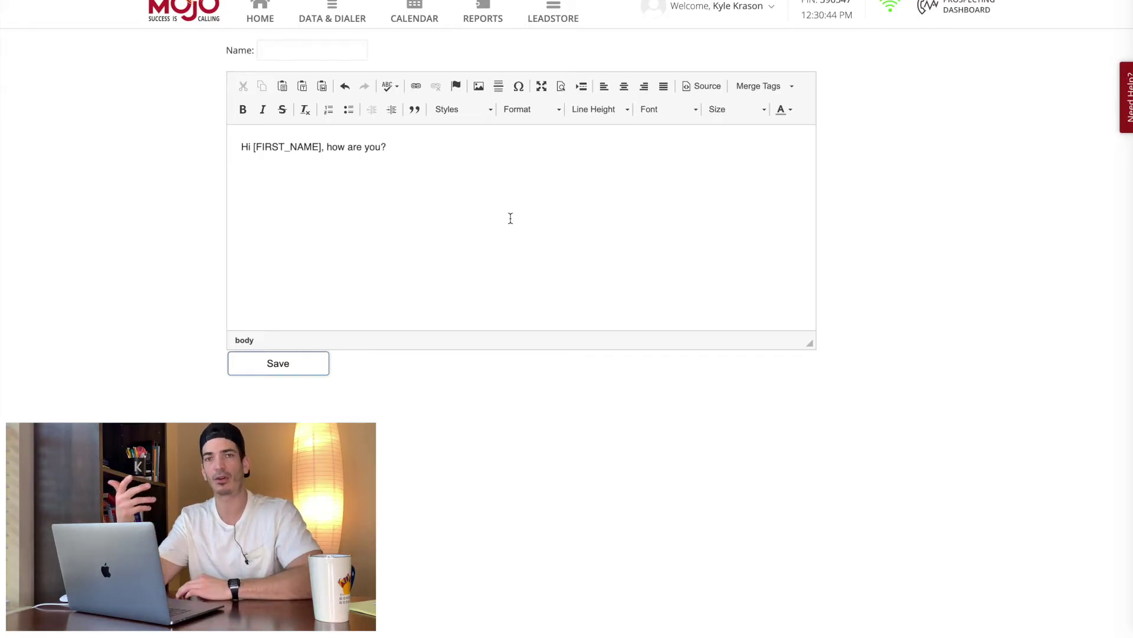
Name the calling script 'MOJO DEMO 1' and save it
click(306, 54)
text(MOJ)
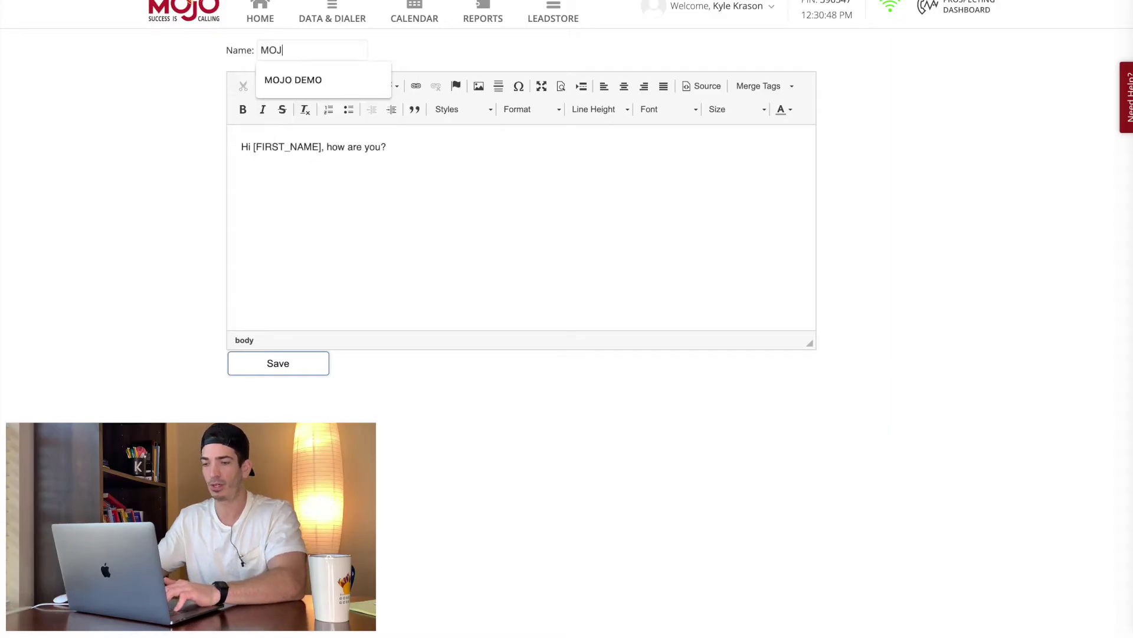
text(O DEMO)
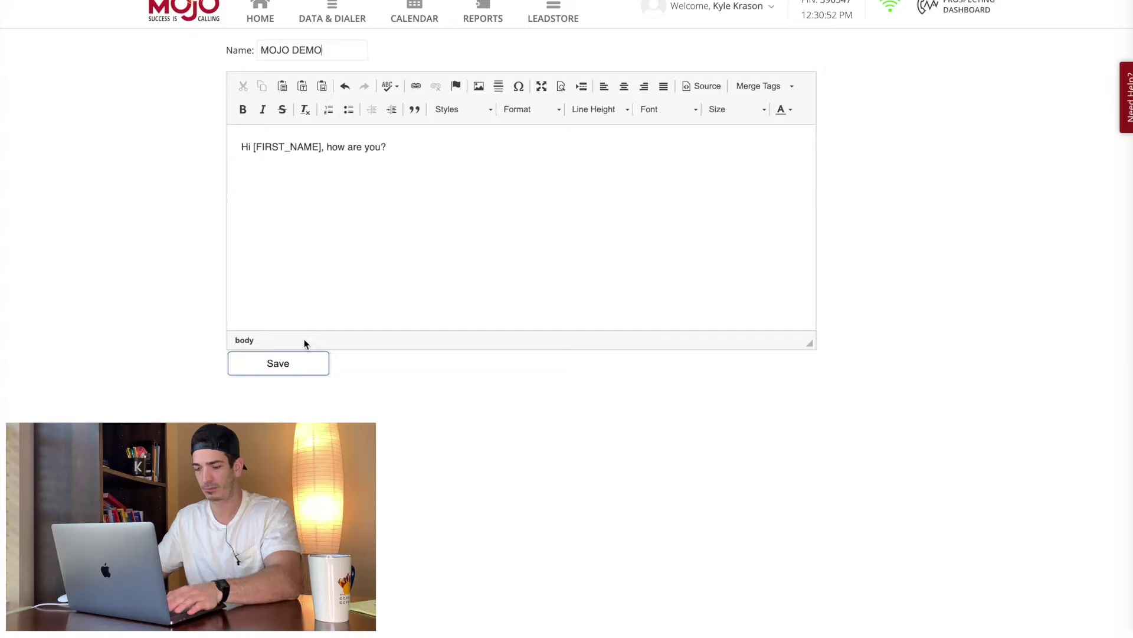
text( 1)
click(275, 369)
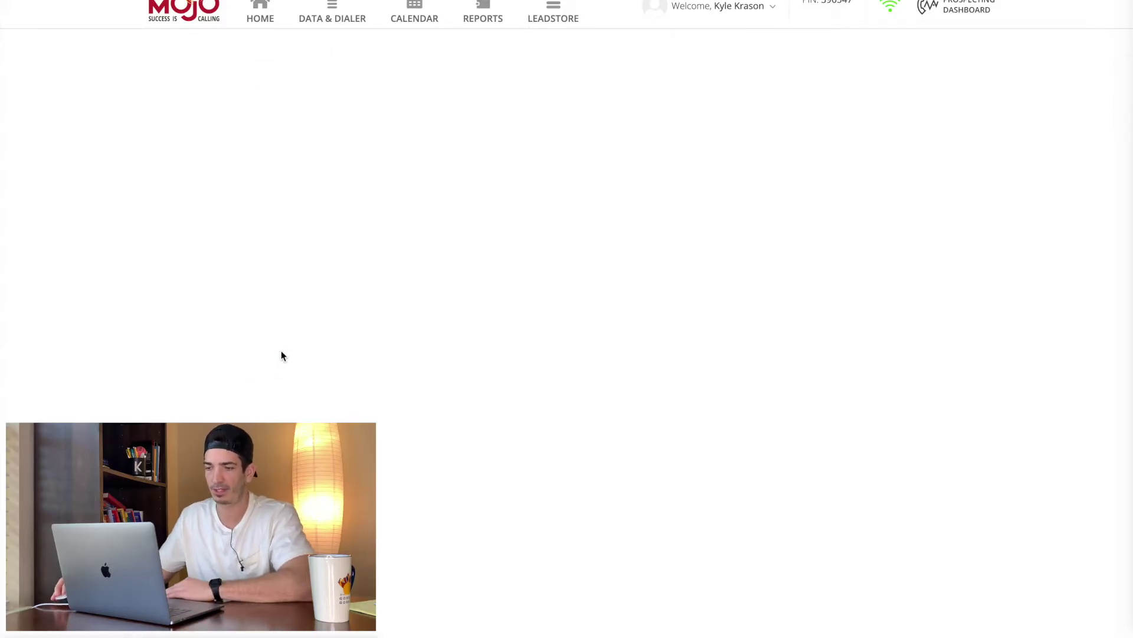
Check the script in the Calling Scripts list, then go to the Data & Dialer page
click(176, 87)
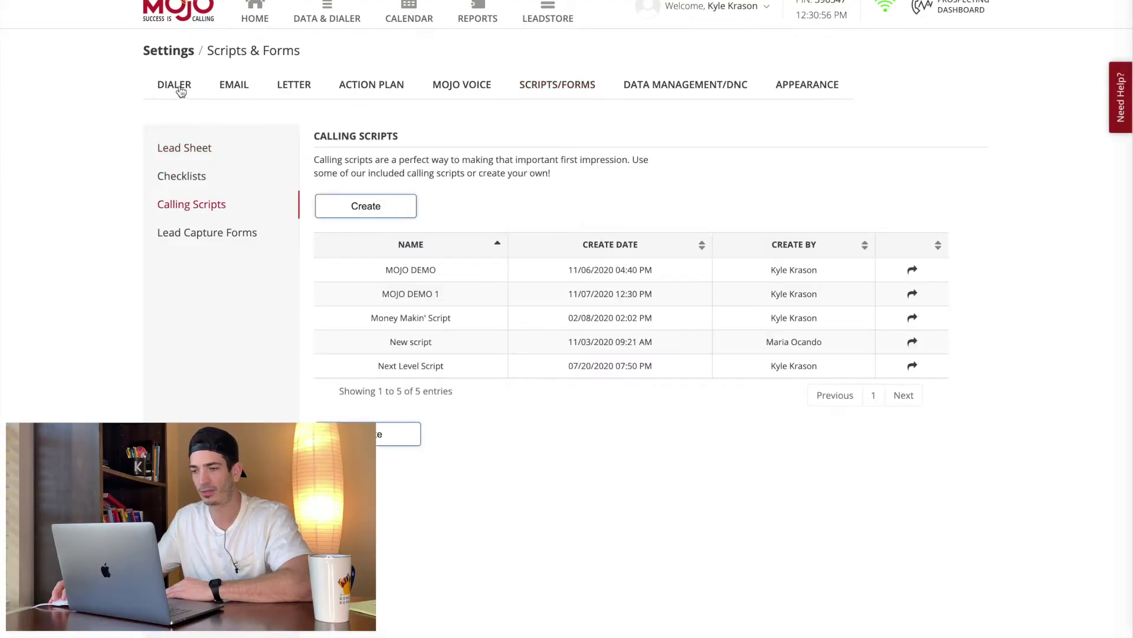
click(552, 84)
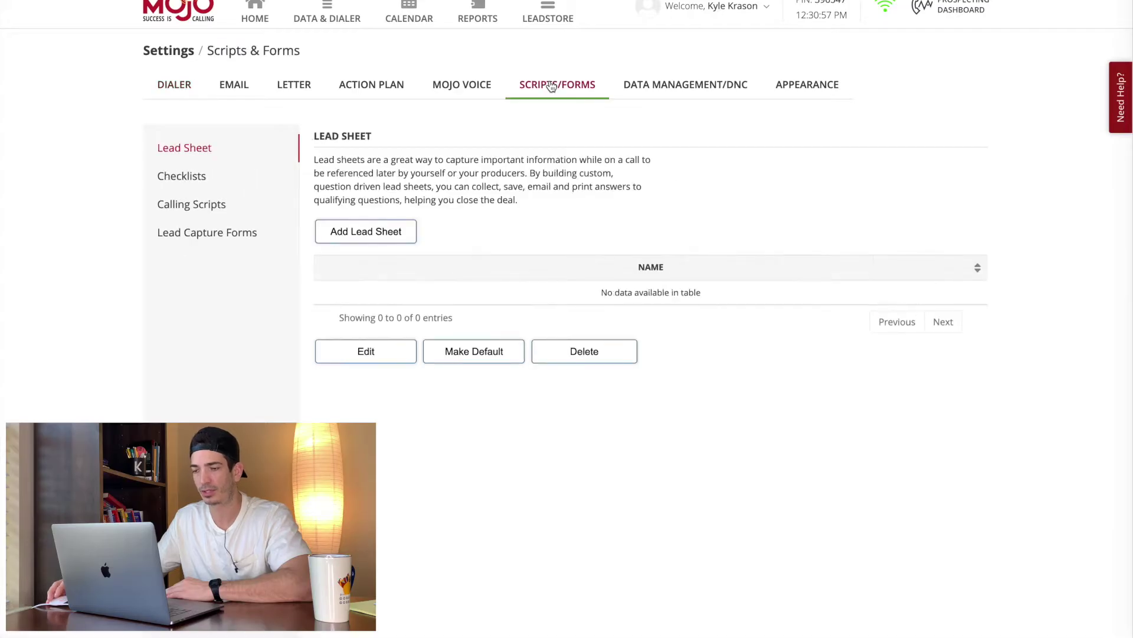
click(206, 212)
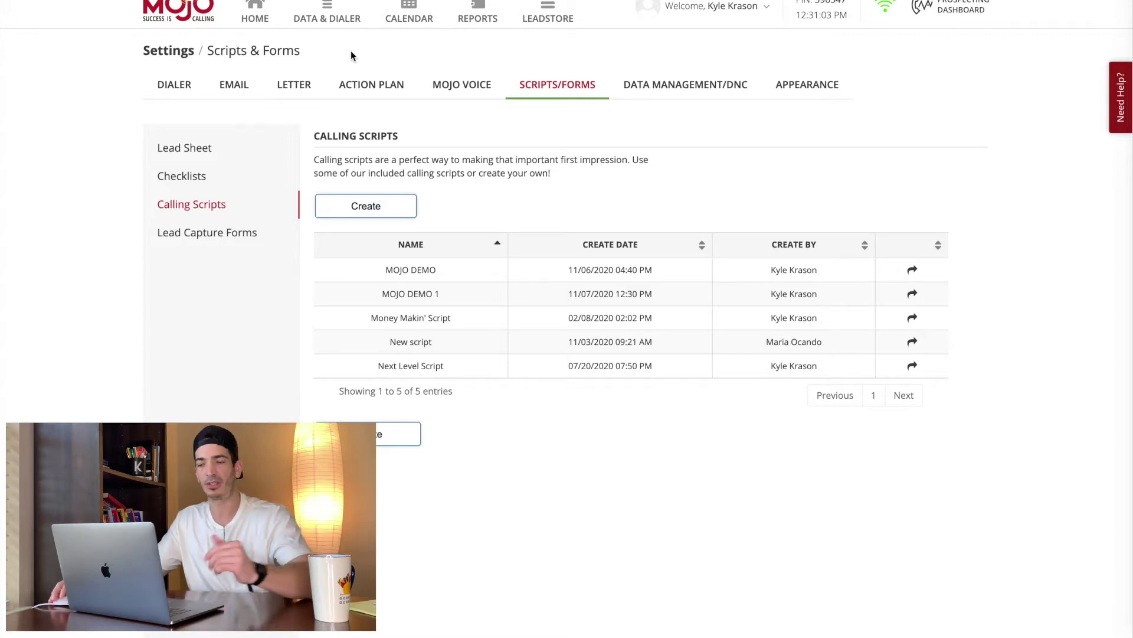
click(329, 10)
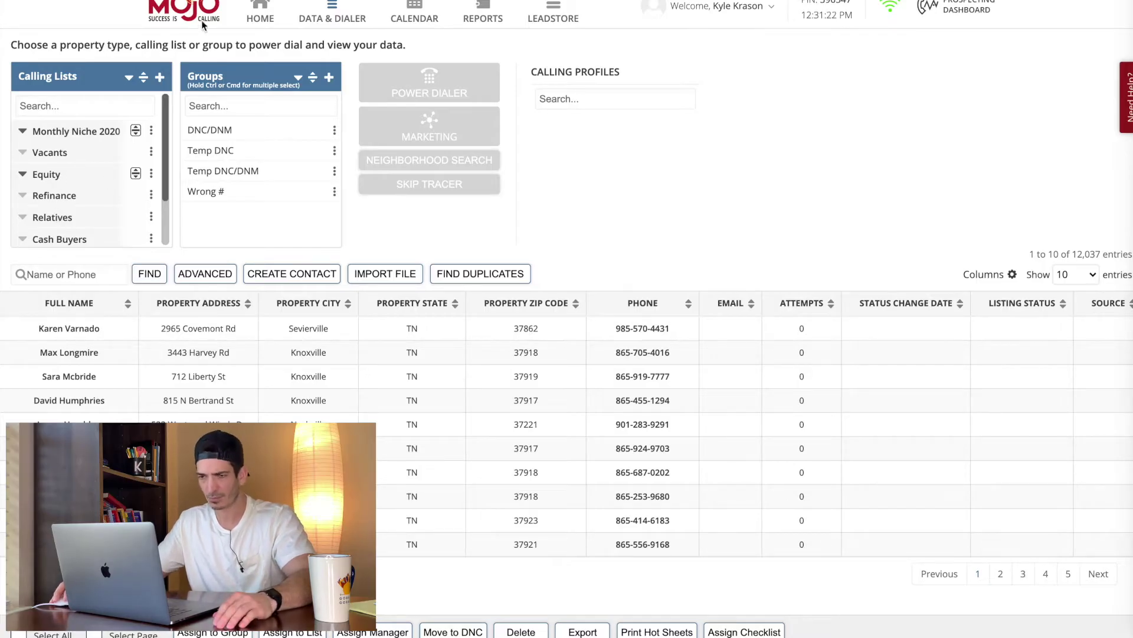
Create a new list folder named 'MOJO DEMO'
click(160, 78)
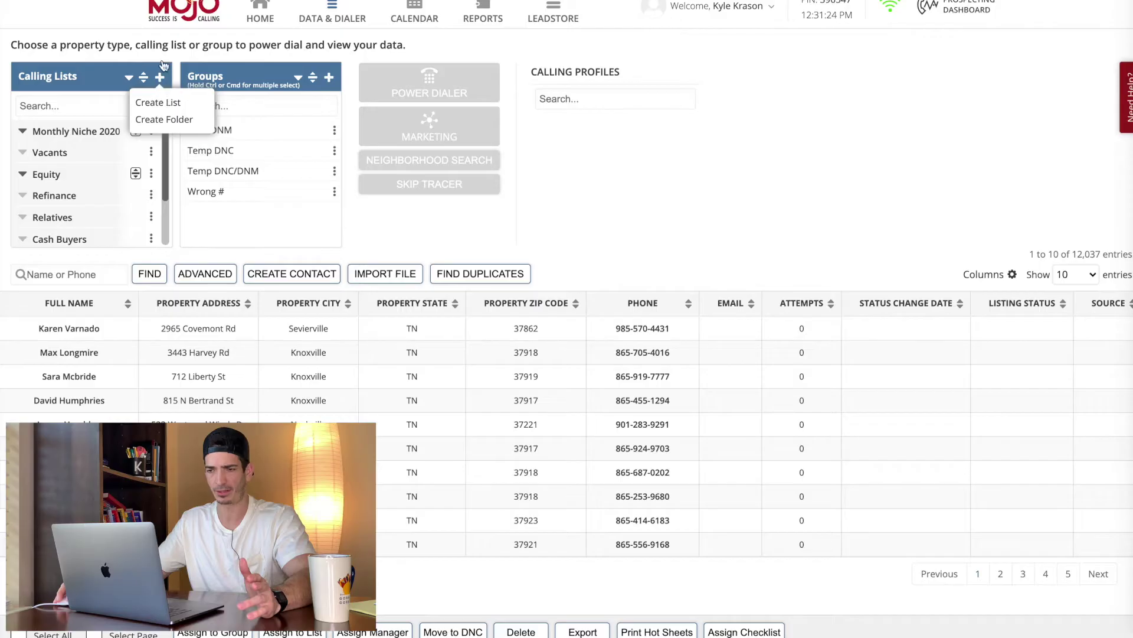
click(160, 123)
text(MOJO DEMO)
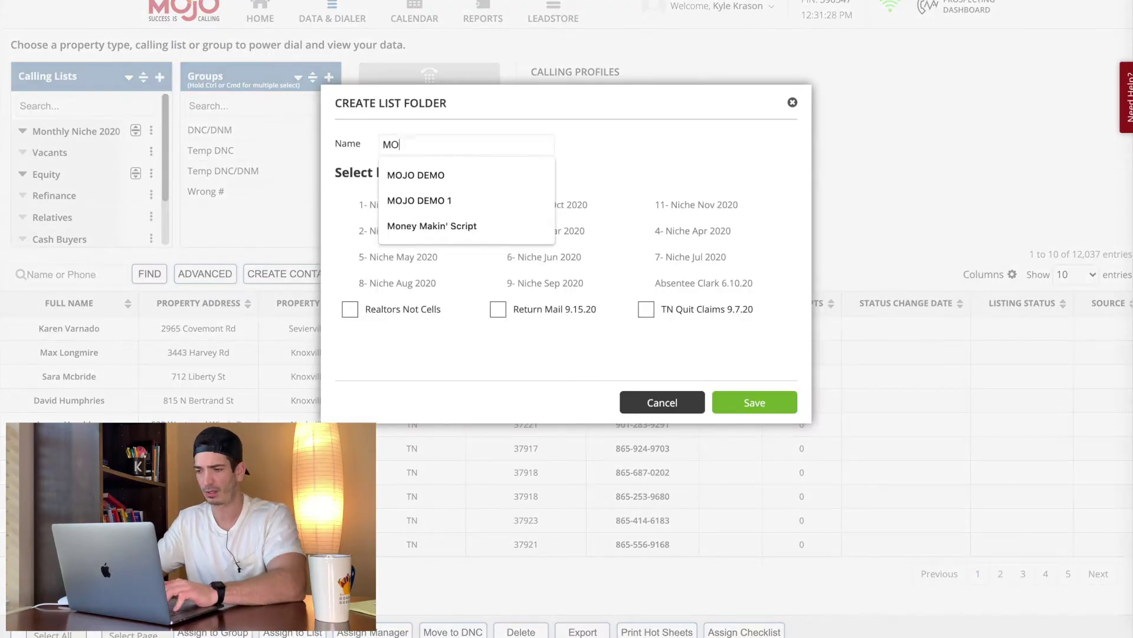
click(649, 142)
click(757, 402)
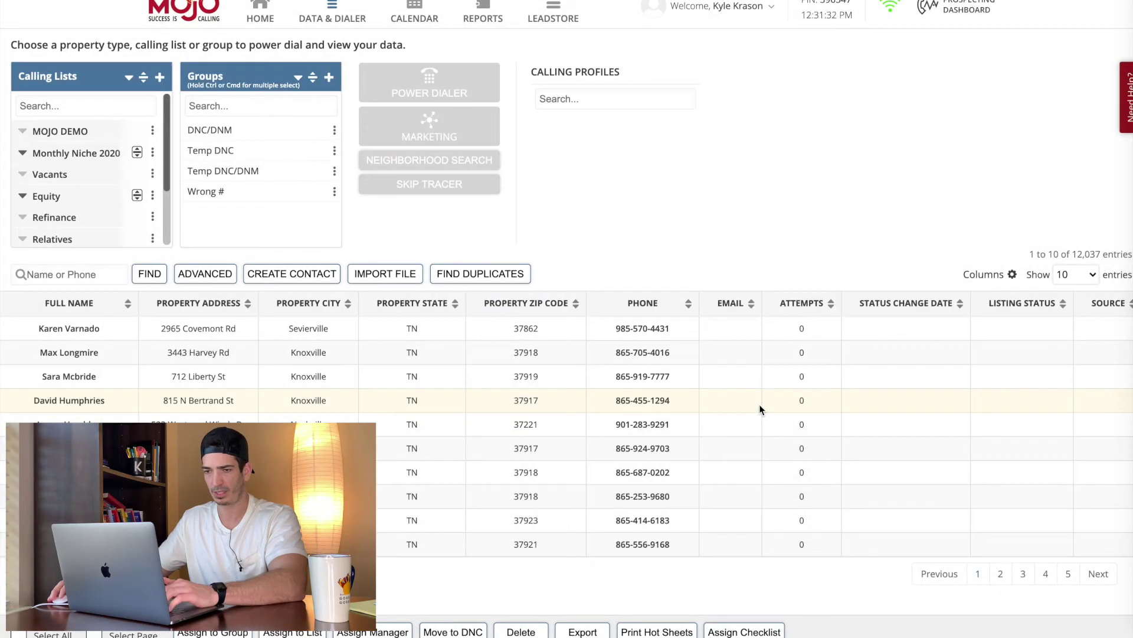
Create a new calling list named 'MOJO DEMO Phones'
click(157, 81)
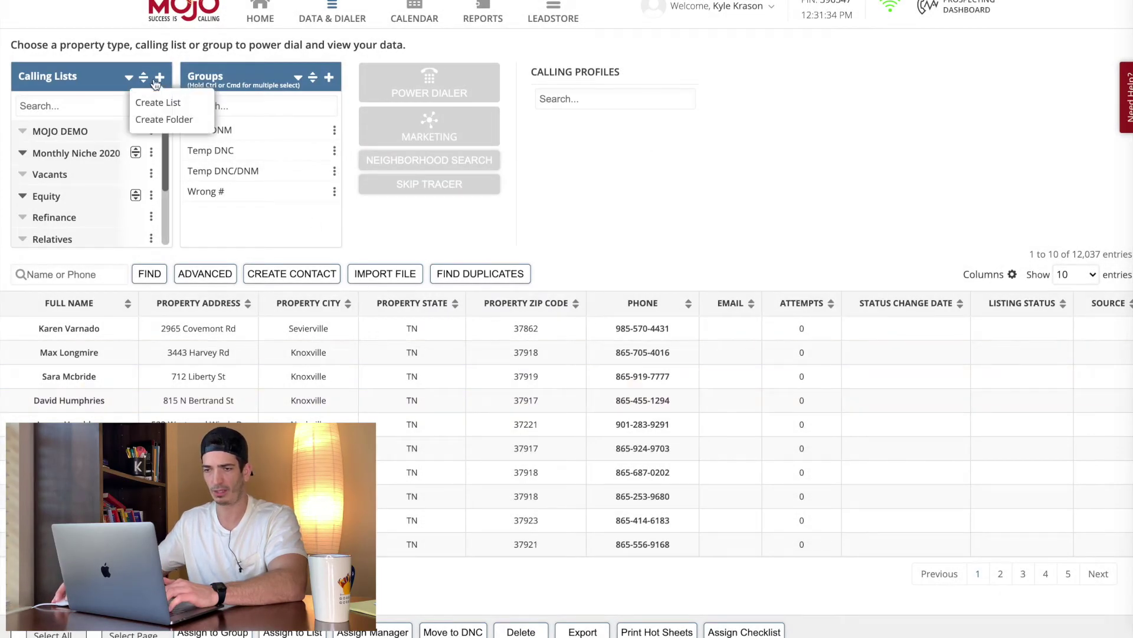
click(166, 103)
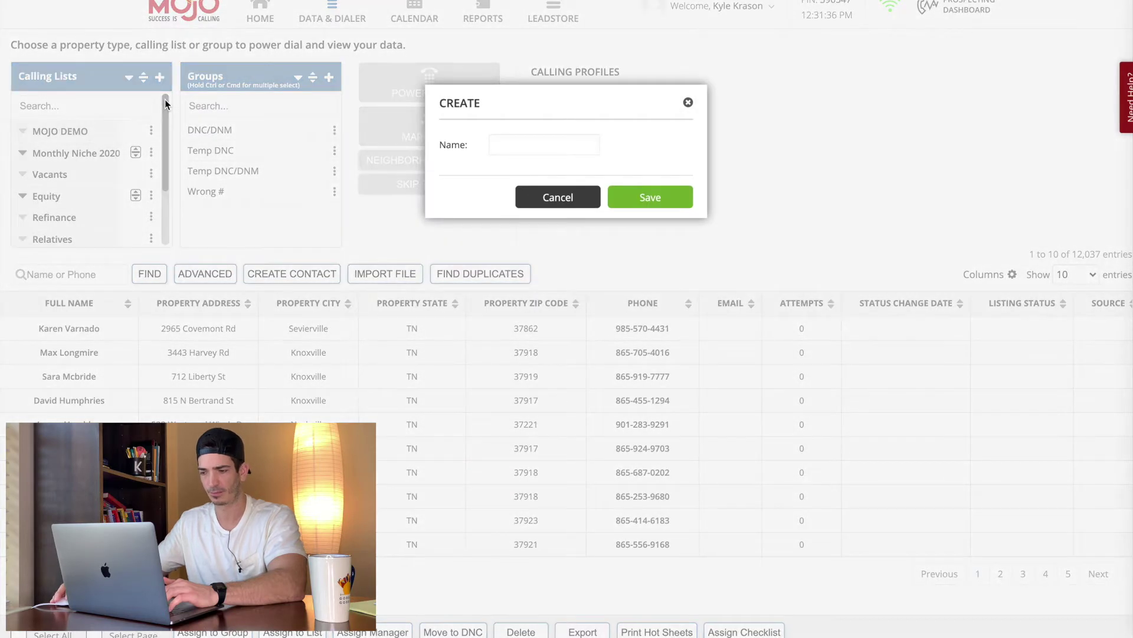
text(MOJ)
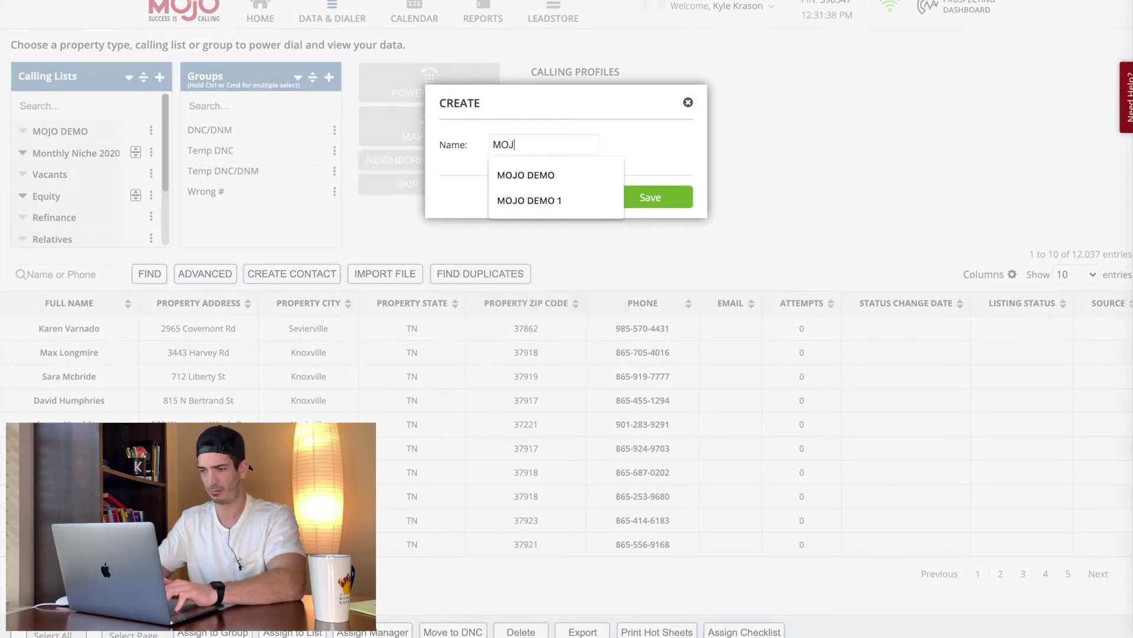
text(O DEMO PHone)
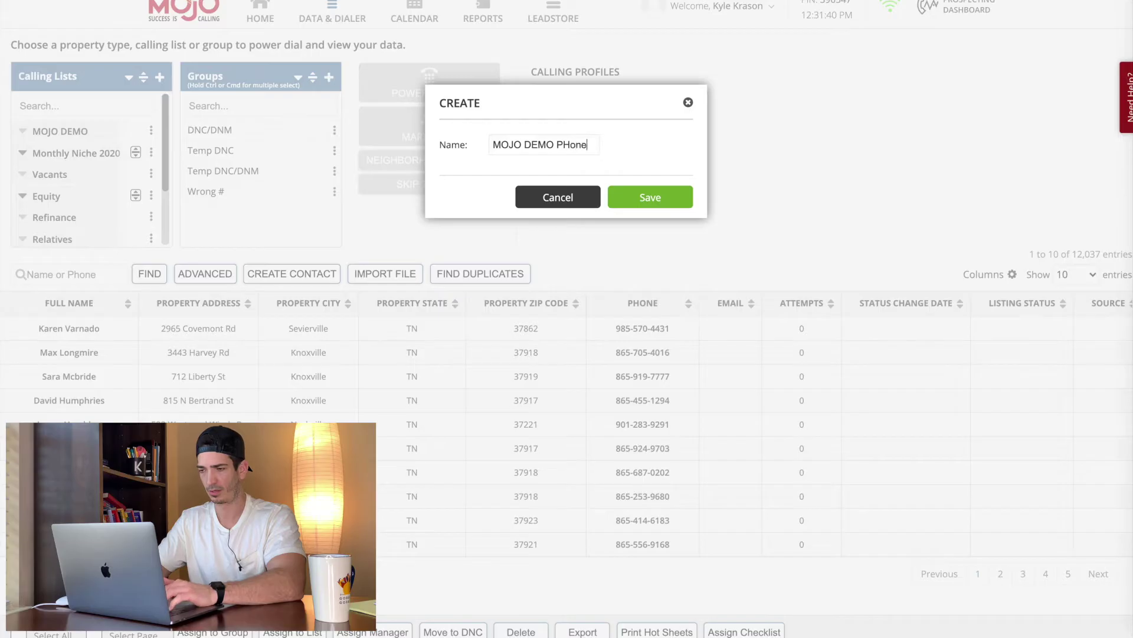
key(BackSpace)
key(BackSpace)
key(BackSpace)
text(hones)
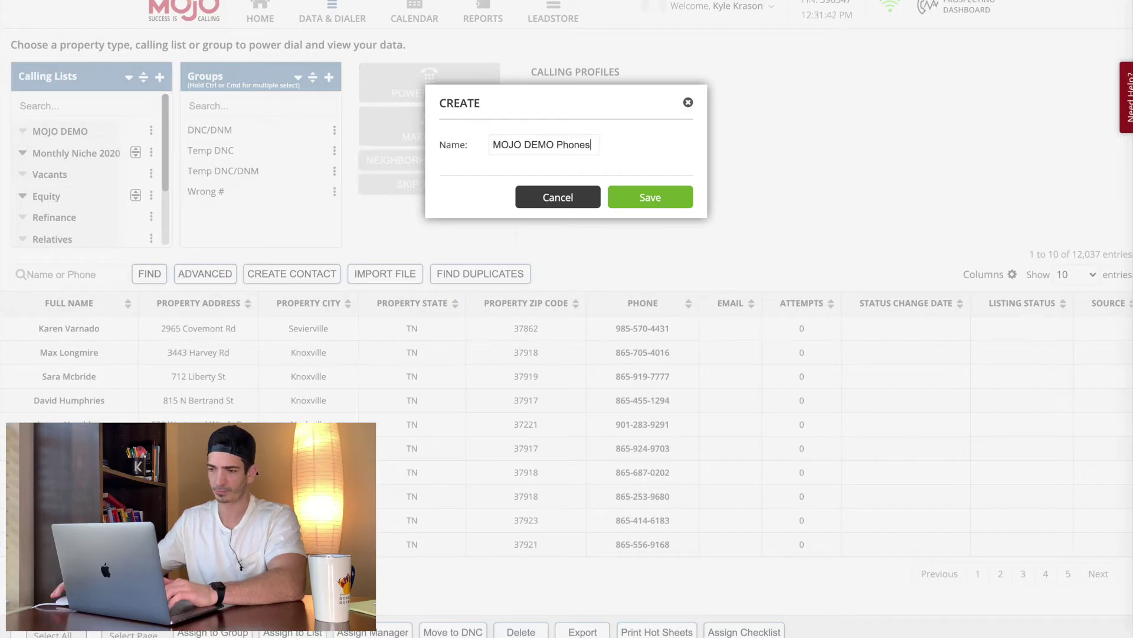
click(669, 196)
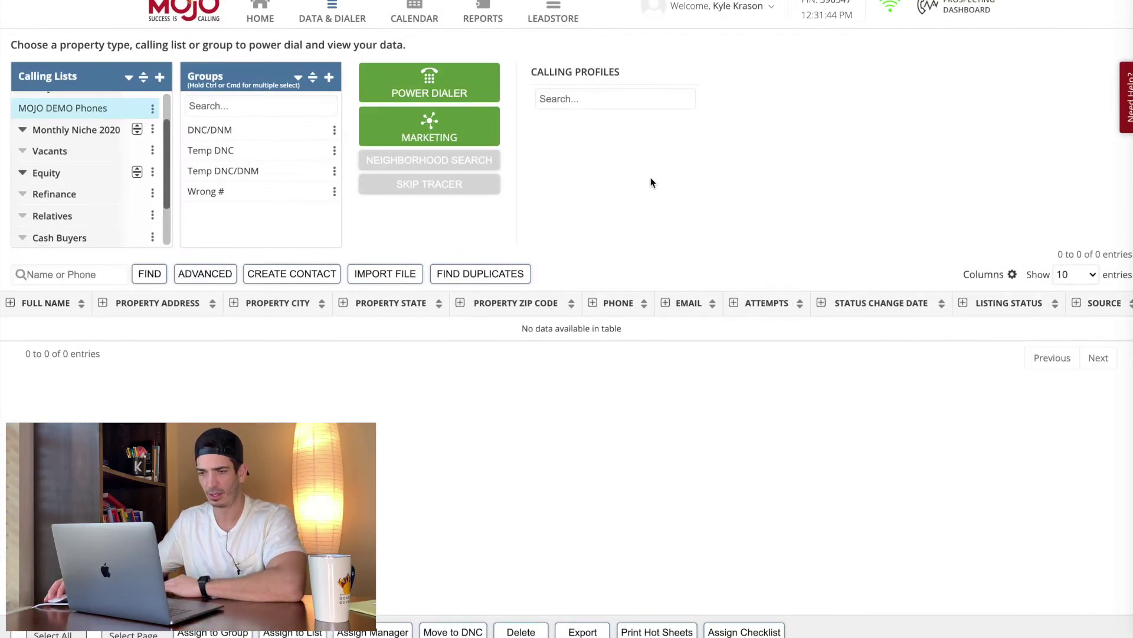
Edit the MOJO DEMO folder to include the MOJO DEMO Phones list and save
scroll(126, 148, up, 2)
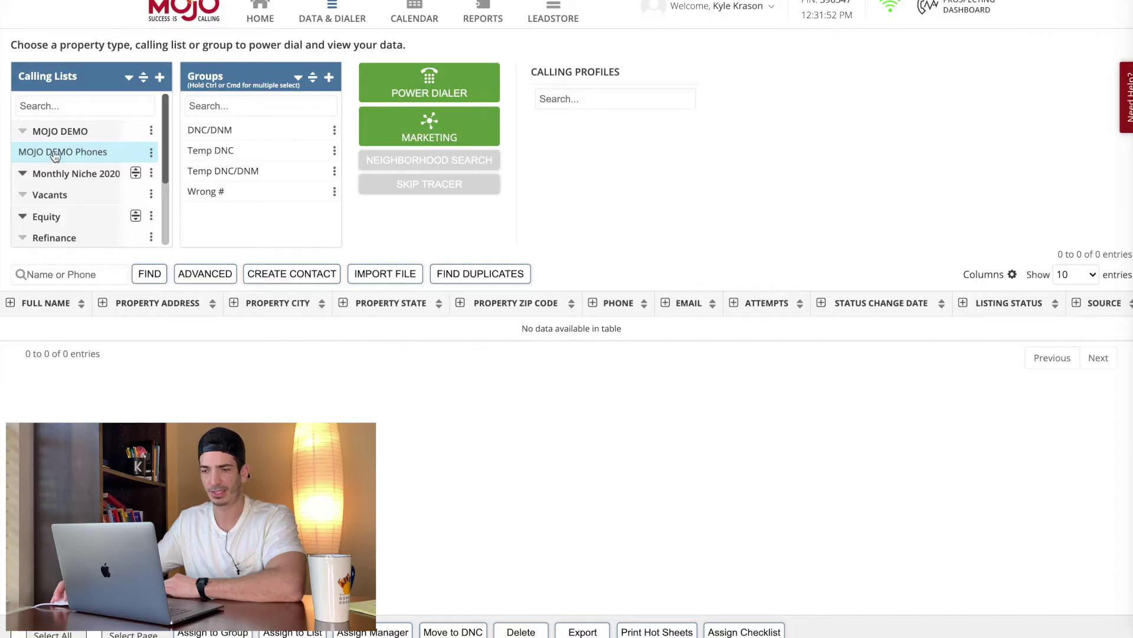
click(152, 131)
click(142, 144)
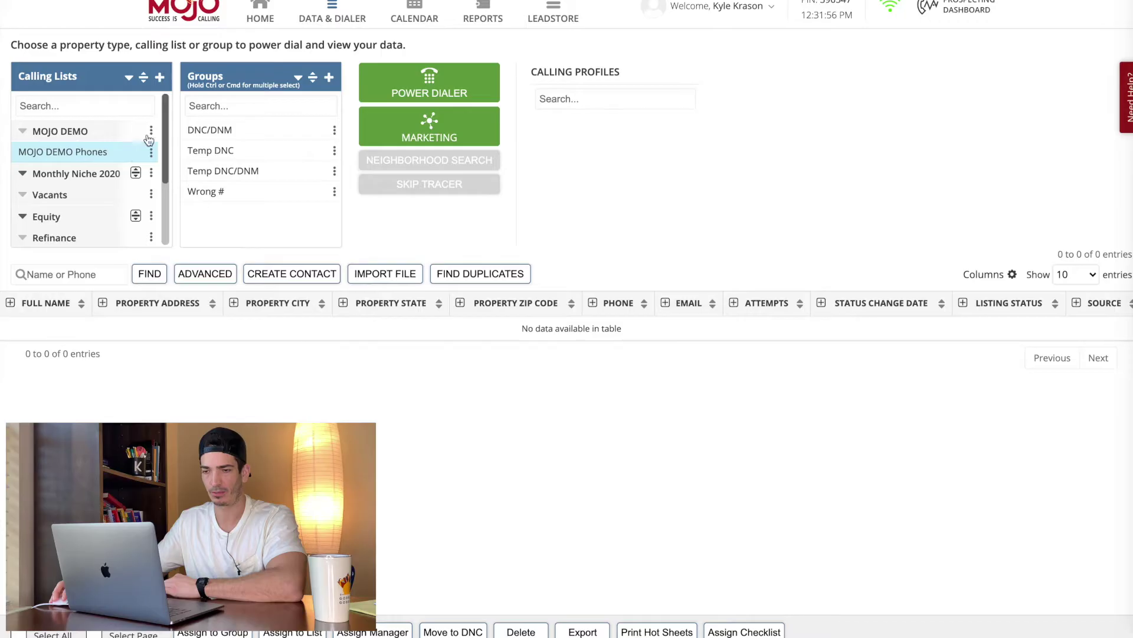
click(151, 131)
click(123, 158)
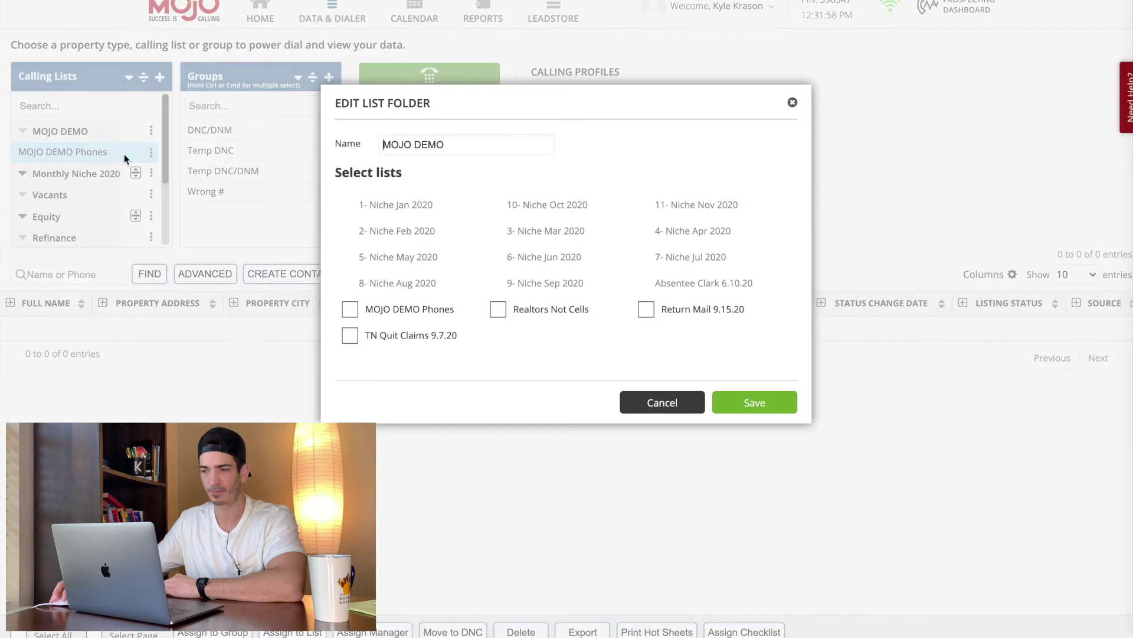
click(349, 310)
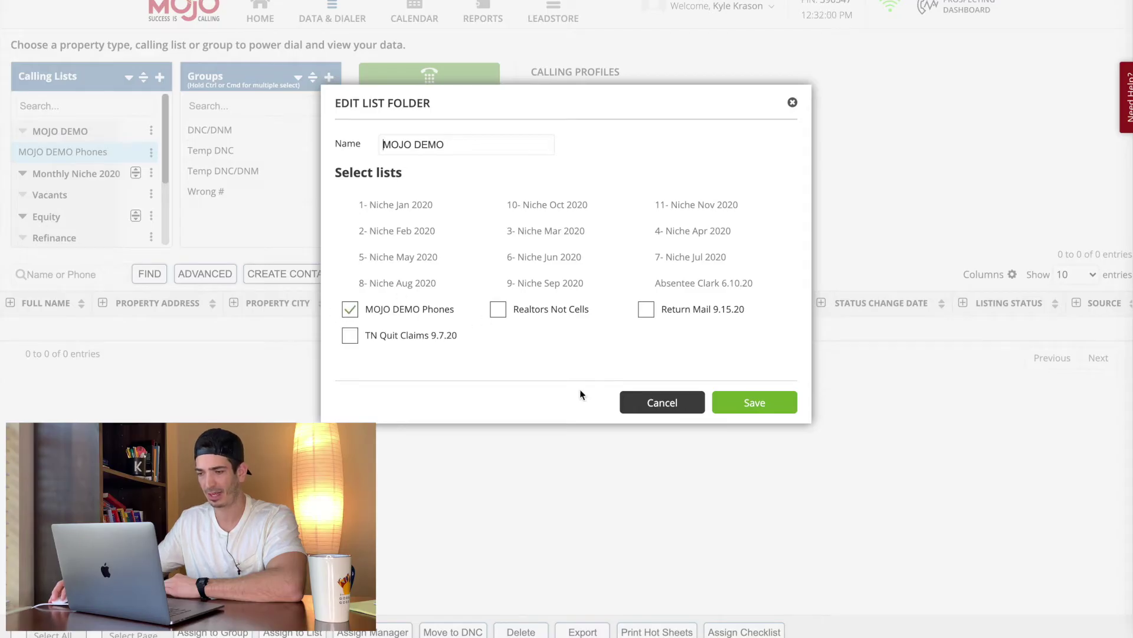
click(758, 407)
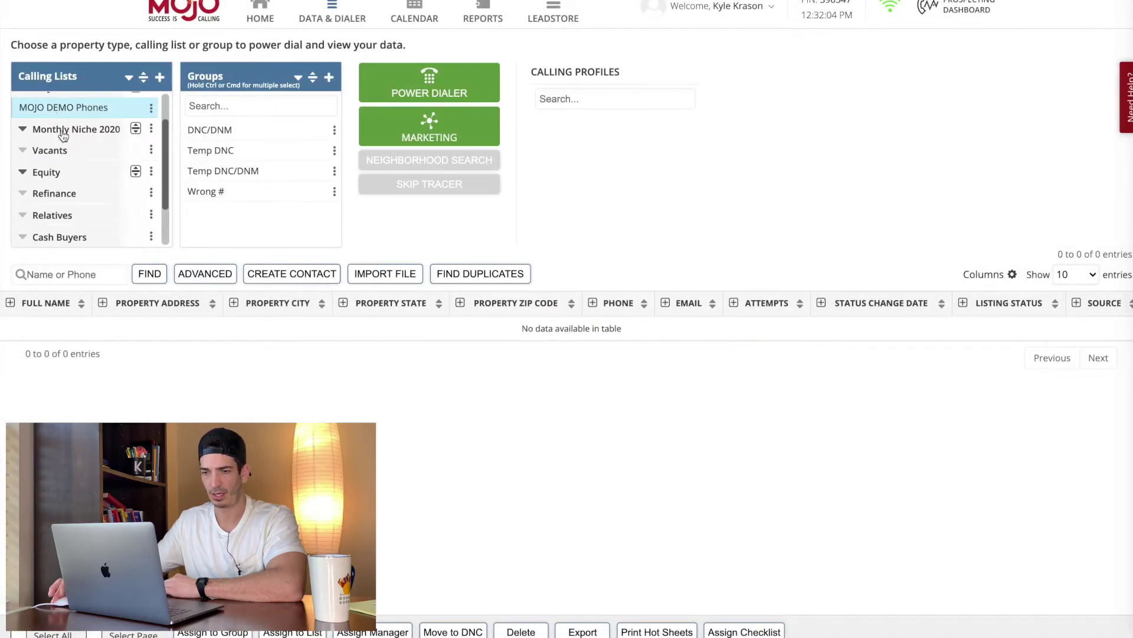
Expand the MOJO DEMO folder and open the empty MOJO DEMO Phones list
click(26, 131)
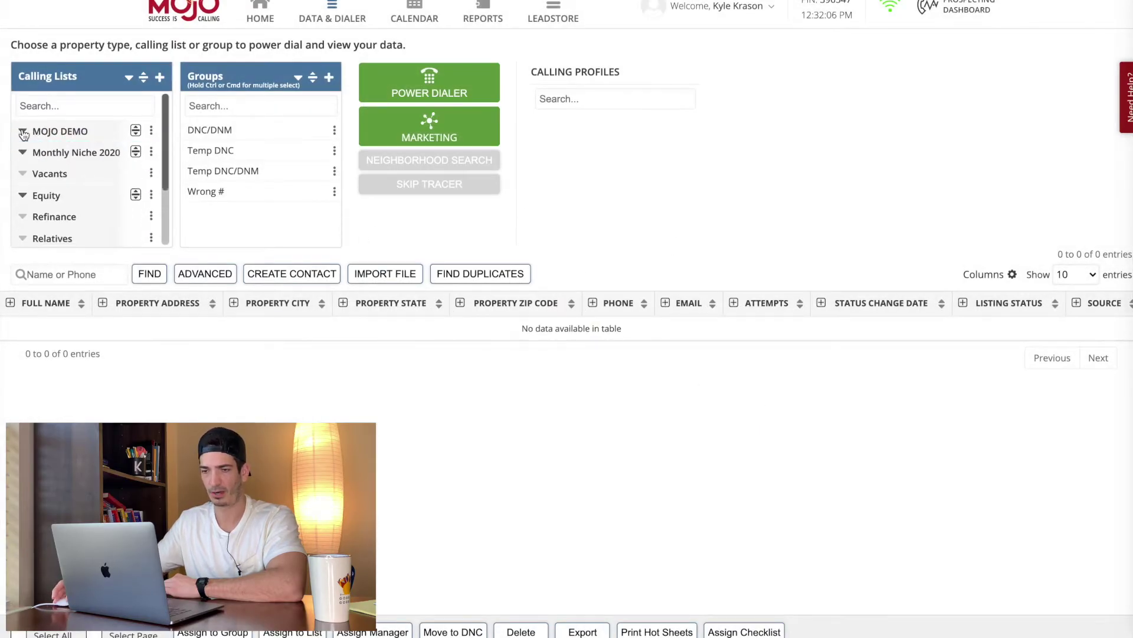
click(24, 133)
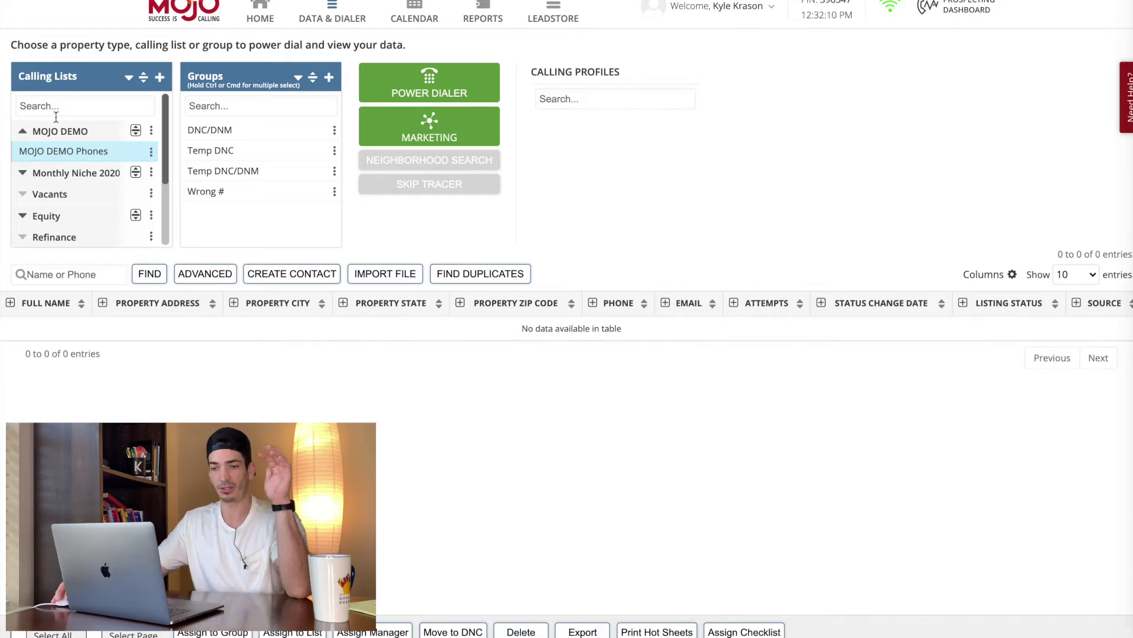
click(59, 152)
click(58, 152)
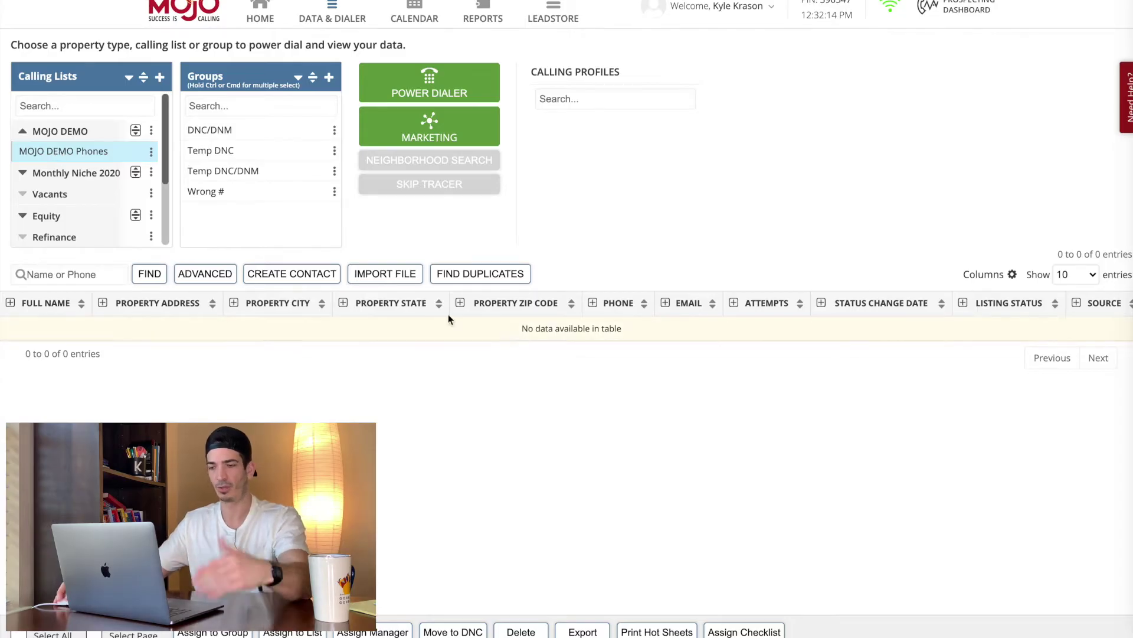
Start a file import and pick 'MOJO List for Video' from the Desktop
click(378, 278)
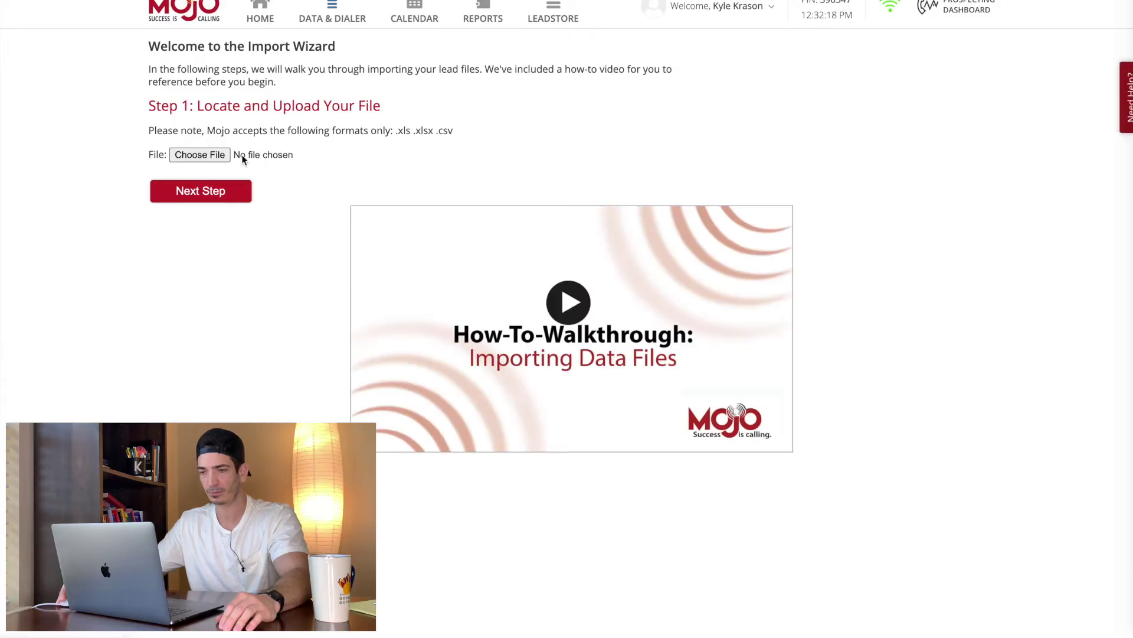
click(200, 155)
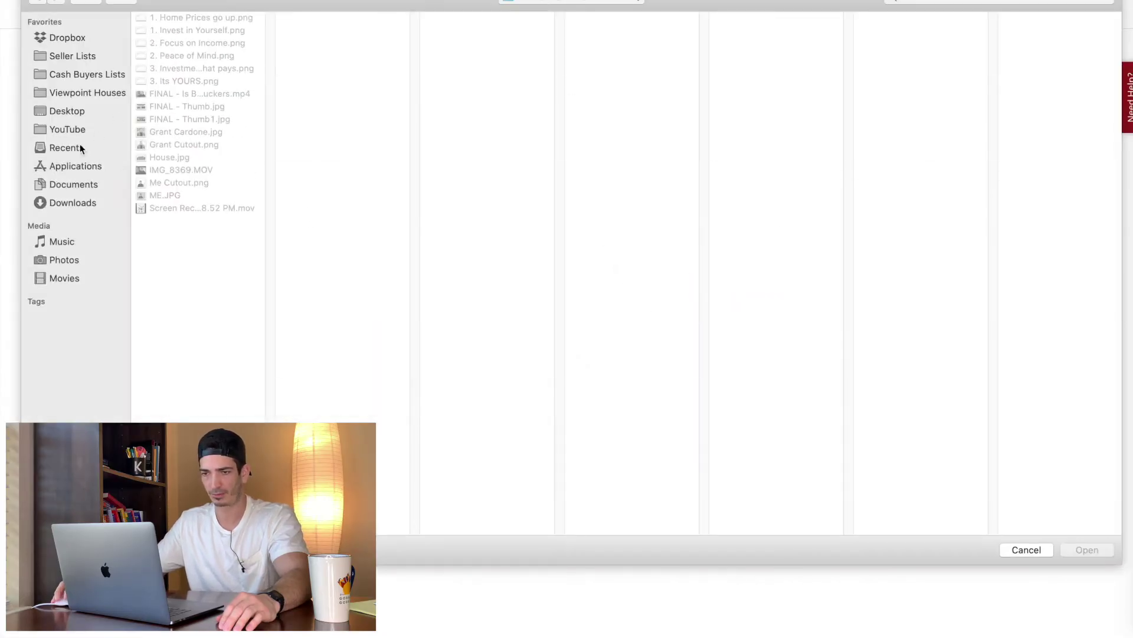
click(69, 115)
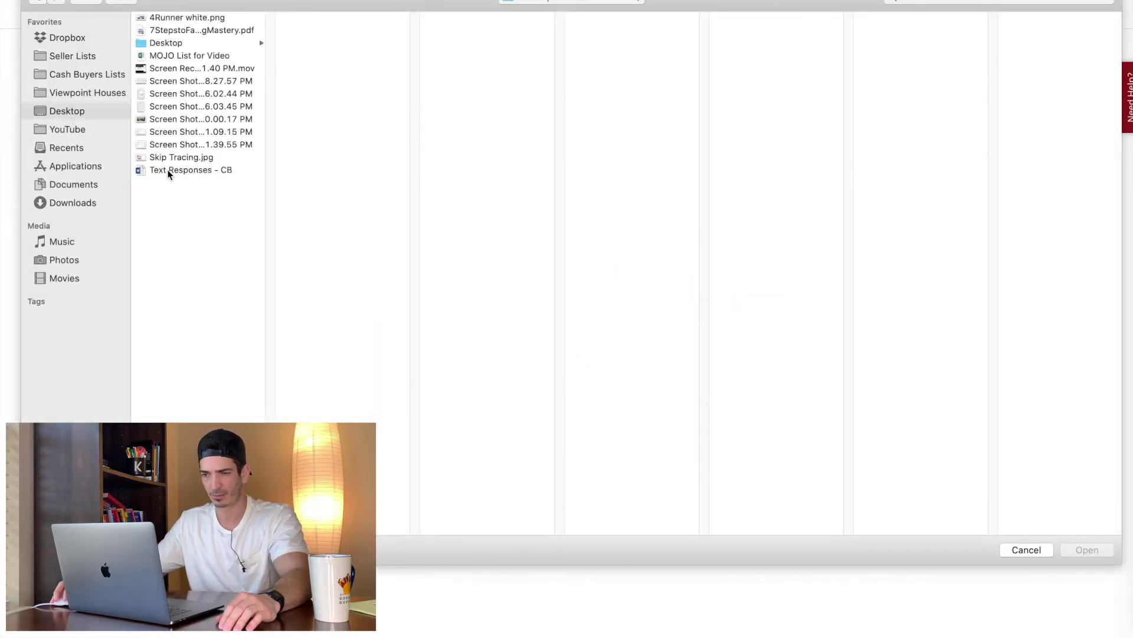
double_click(192, 55)
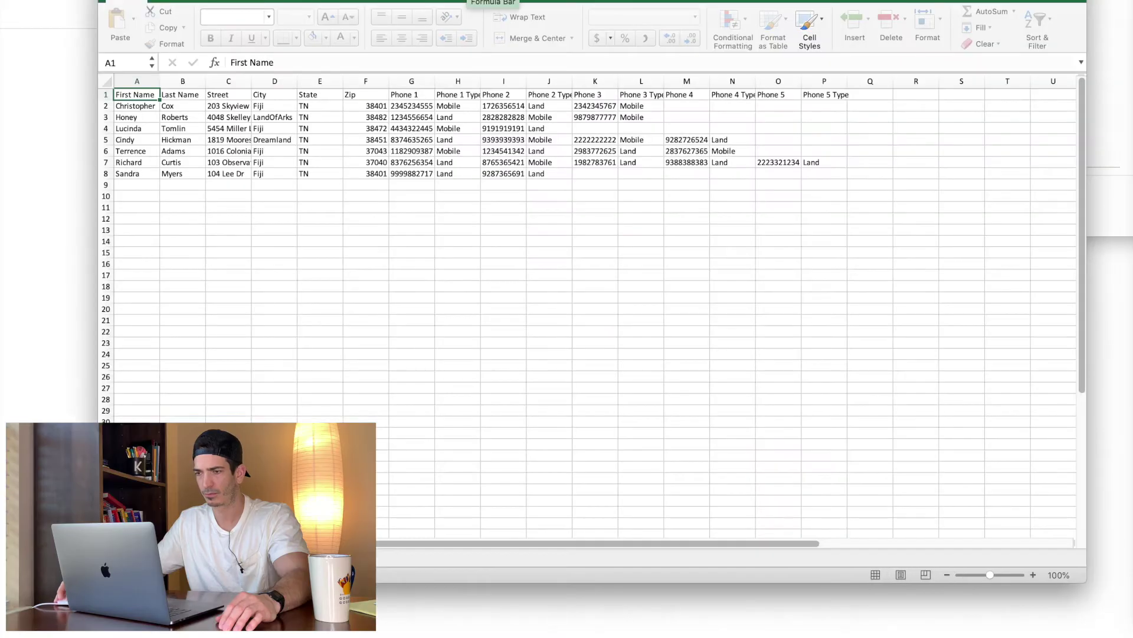
drag(147, 109, 565, 198)
drag(404, 107, 838, 176)
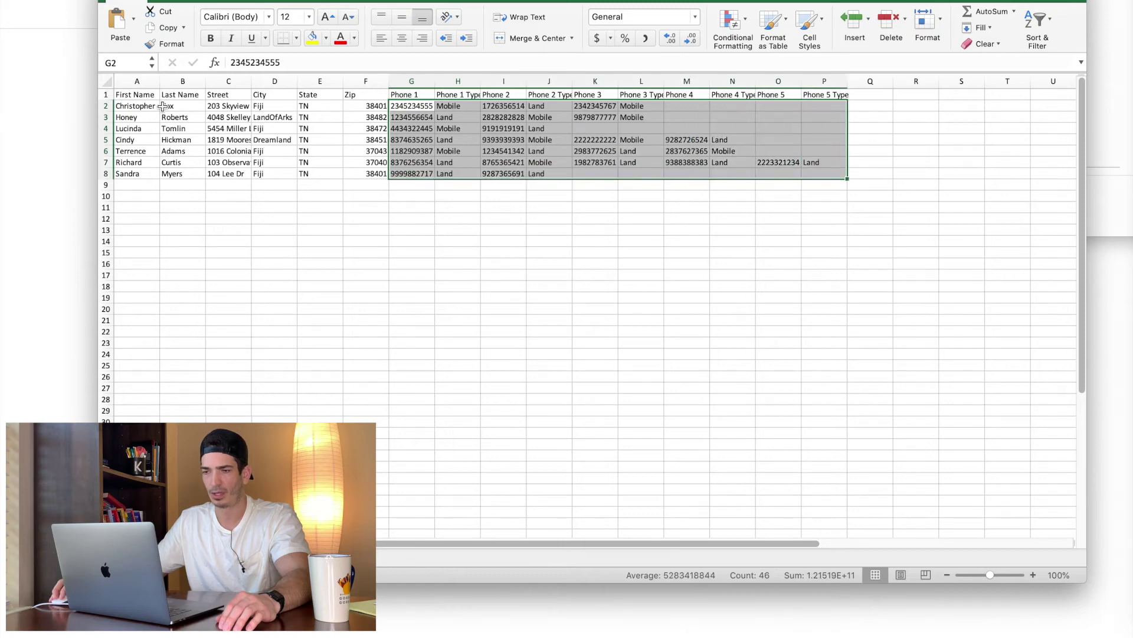
click(149, 106)
click(187, 106)
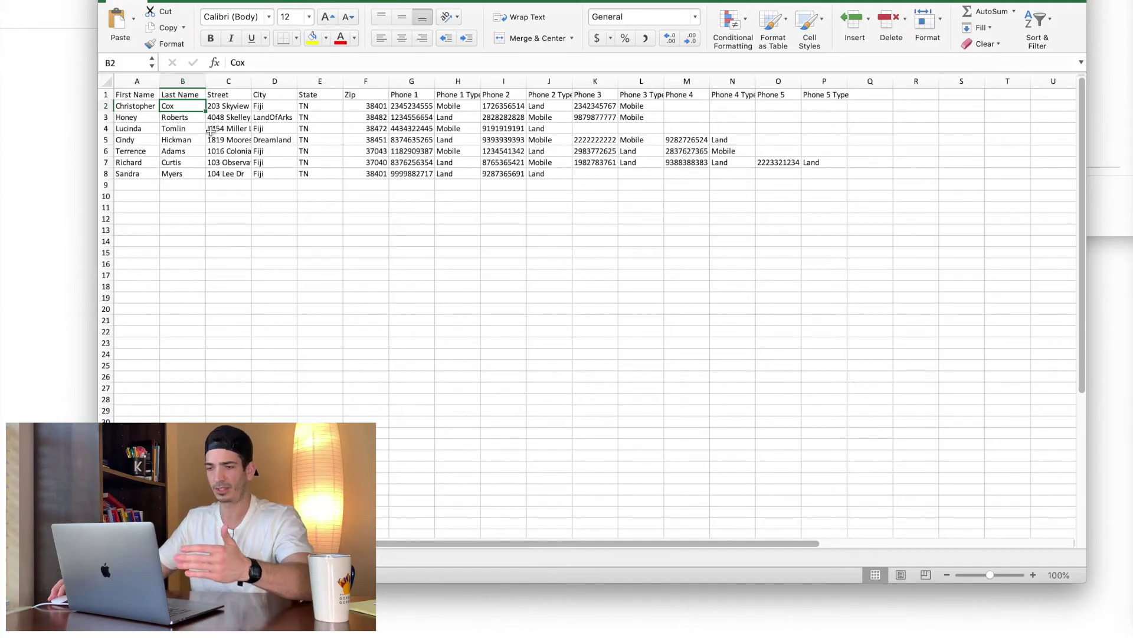
drag(409, 95, 776, 94)
drag(467, 107, 466, 163)
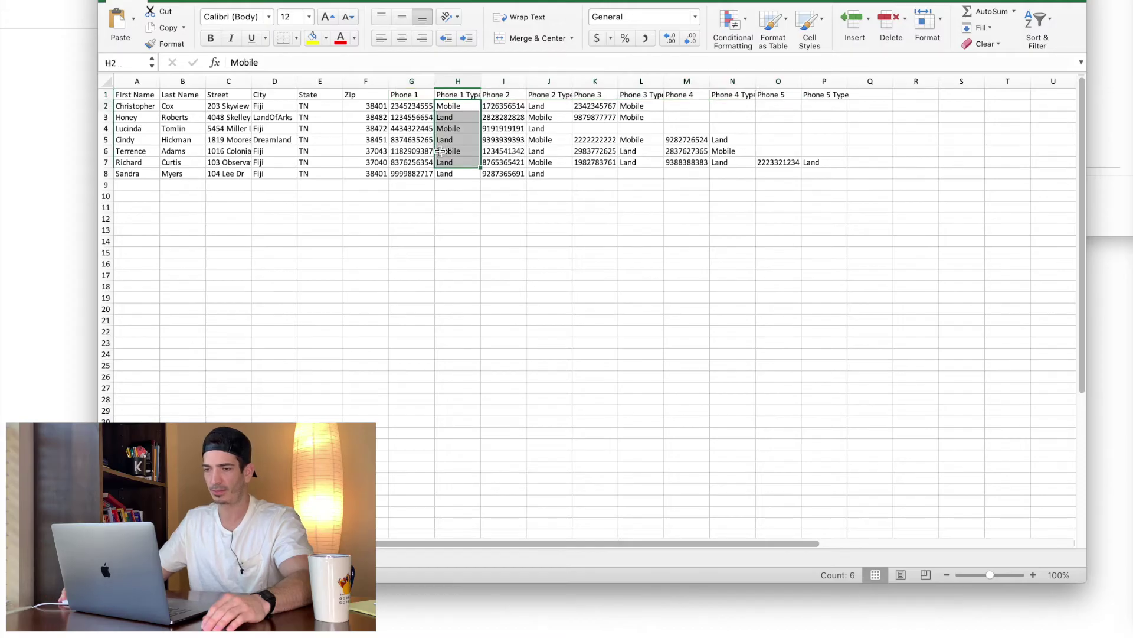
drag(133, 106, 413, 151)
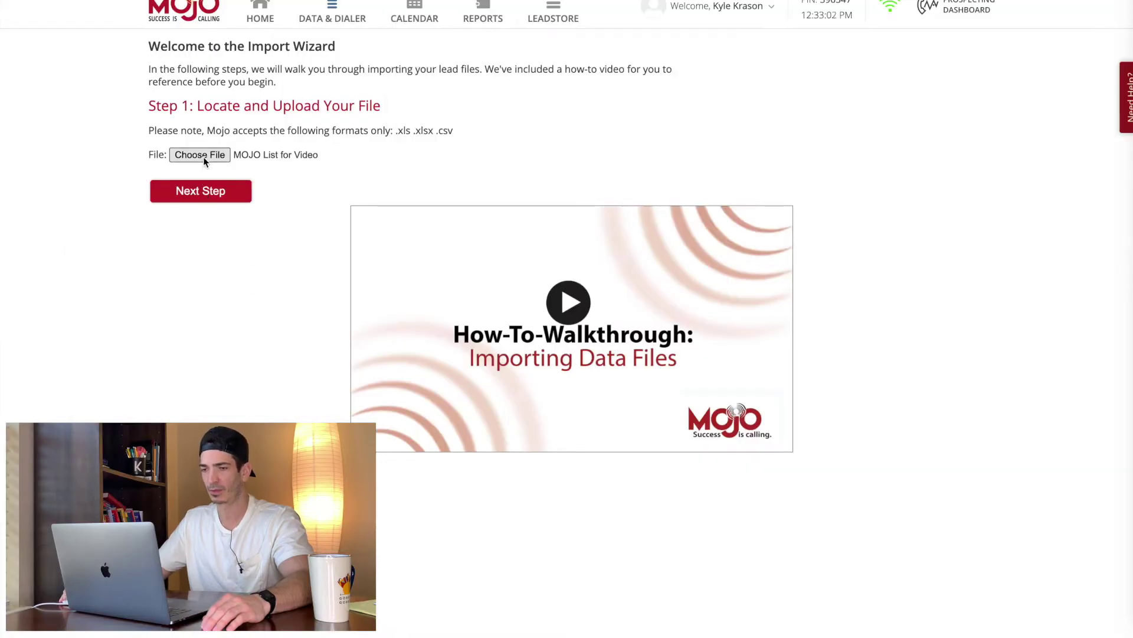
Re-select 'MOJO List for Video' as the upload file and advance to source and destination
click(200, 155)
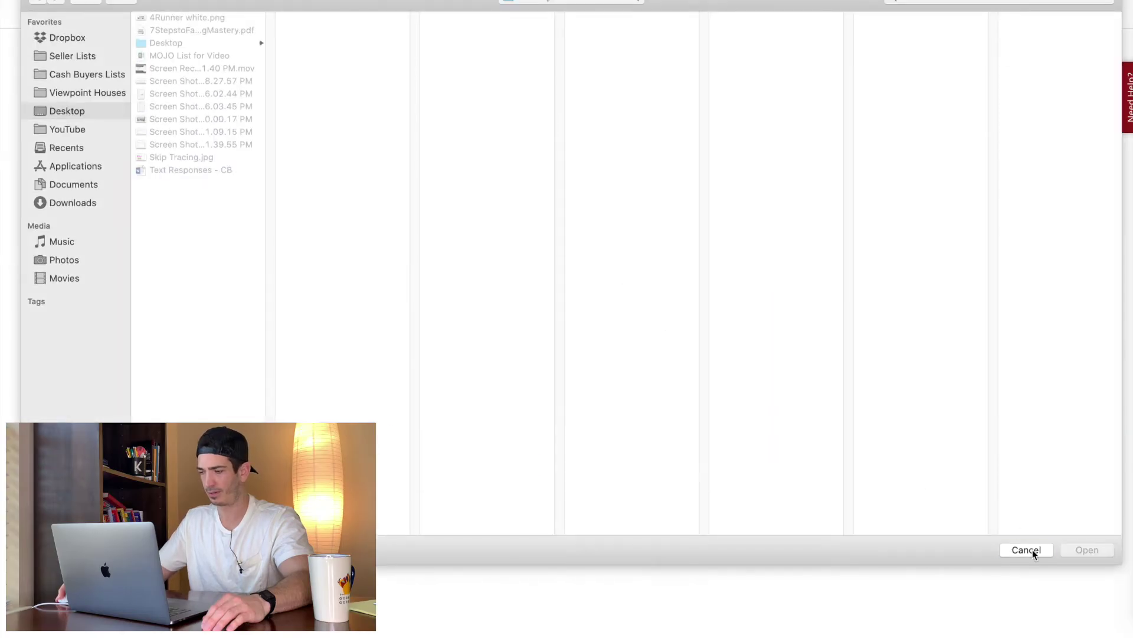
click(1033, 549)
click(198, 192)
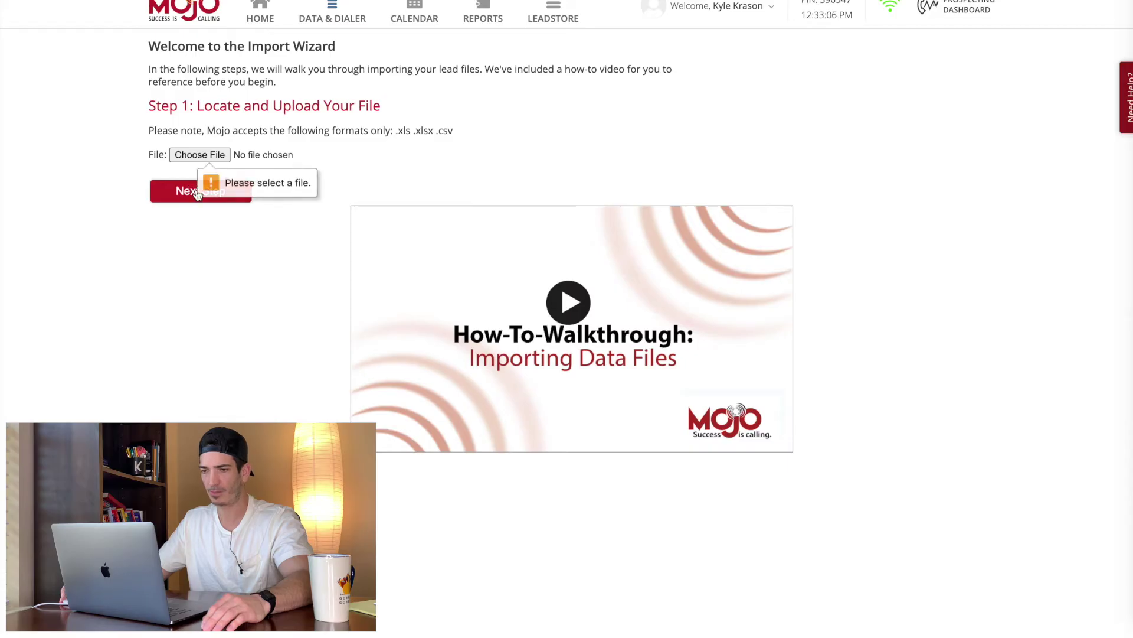
click(199, 155)
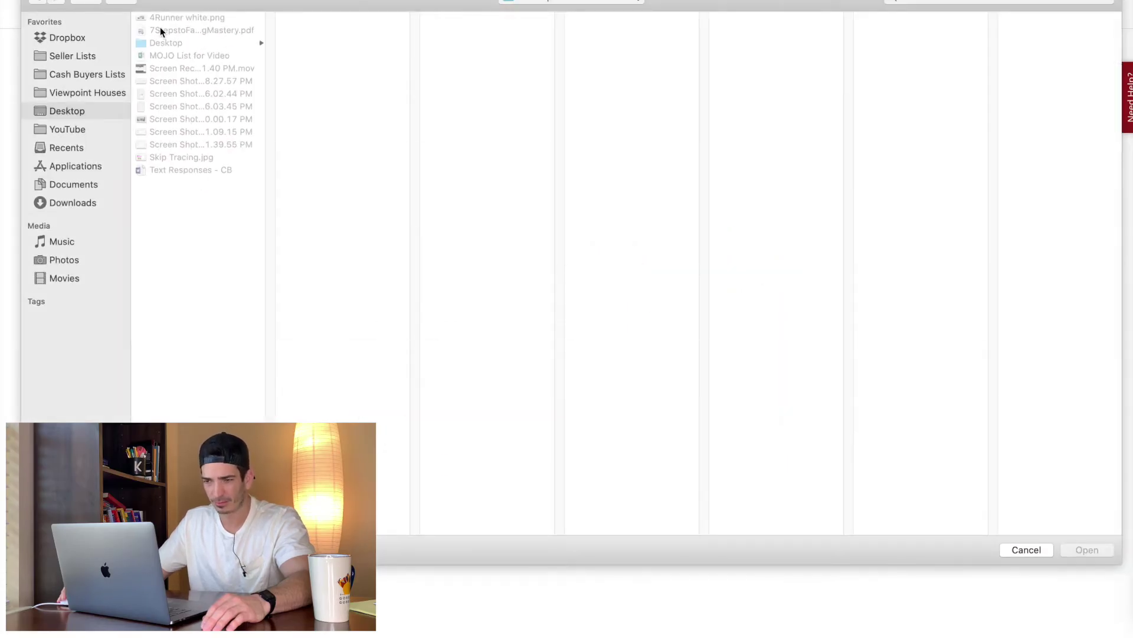
click(186, 57)
double_click(186, 57)
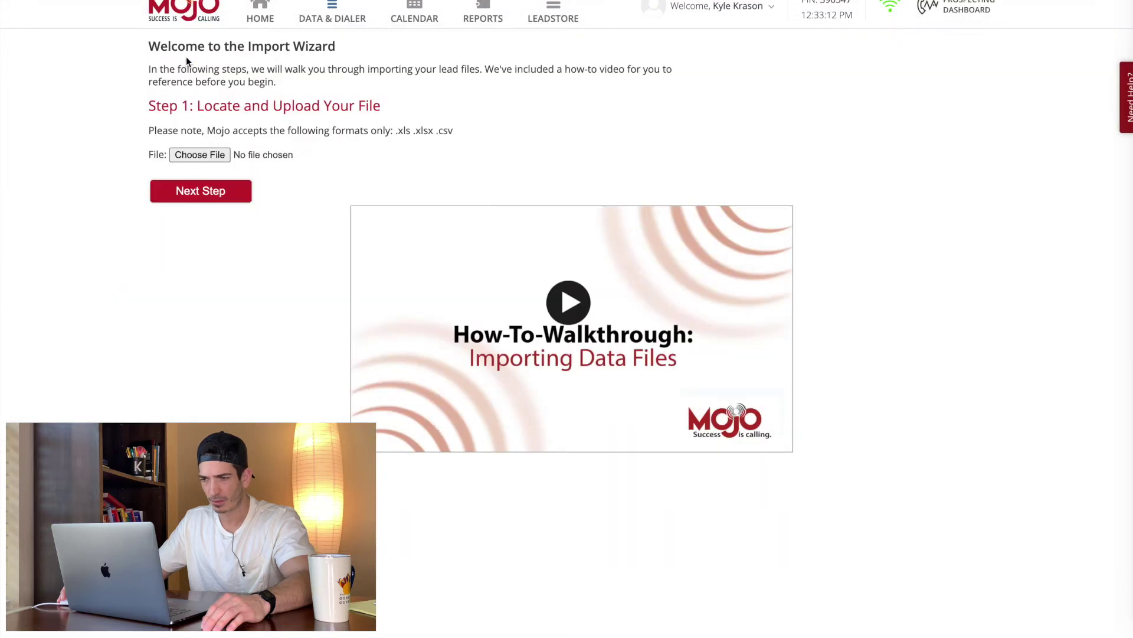
click(215, 192)
Set MOJO DEMO Phones as destination list with the agent as manager, then continue
click(198, 177)
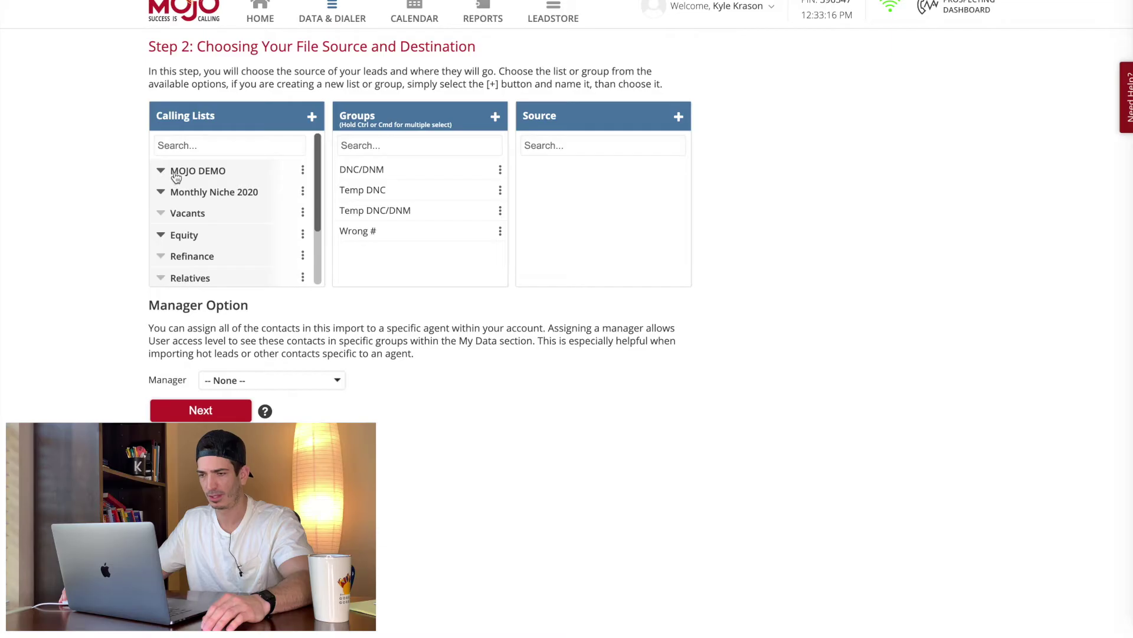
click(196, 196)
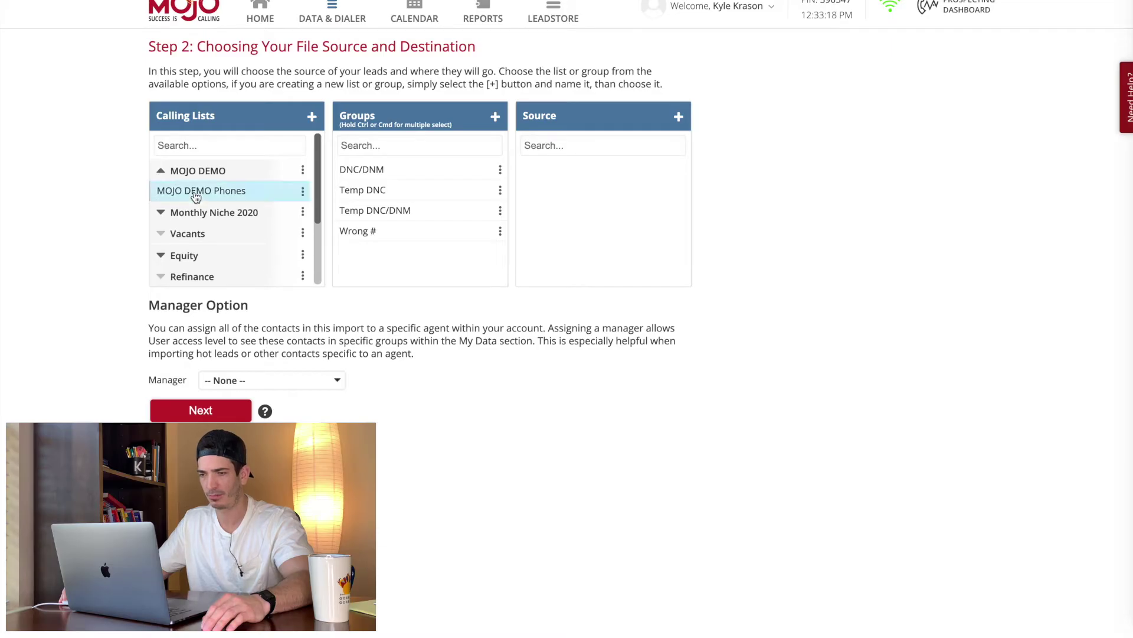
click(228, 387)
click(231, 417)
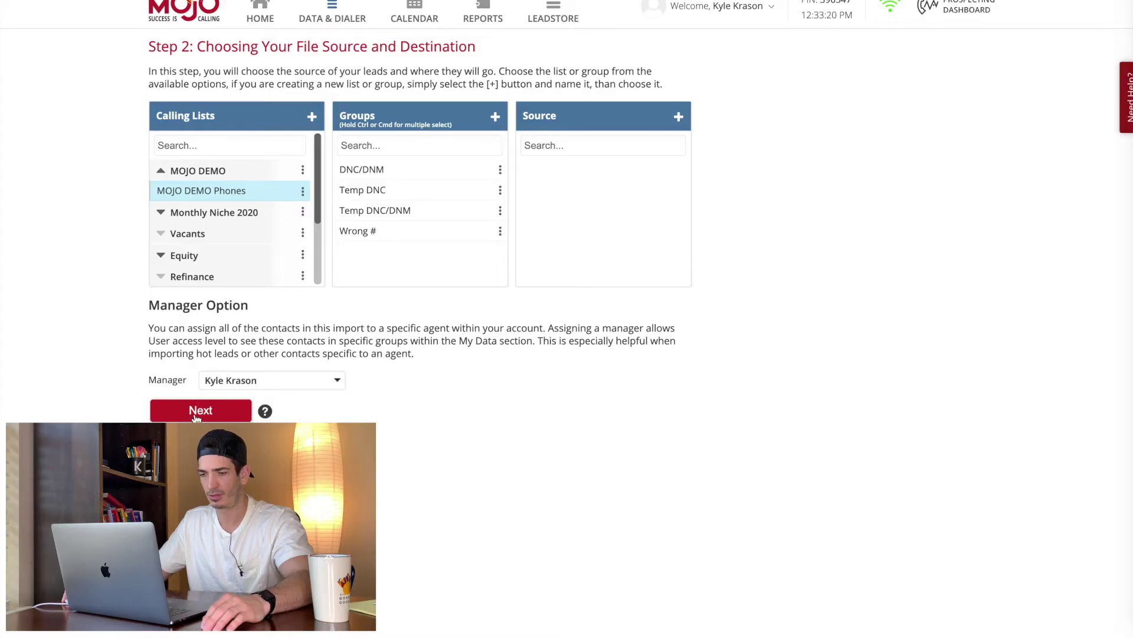
click(187, 412)
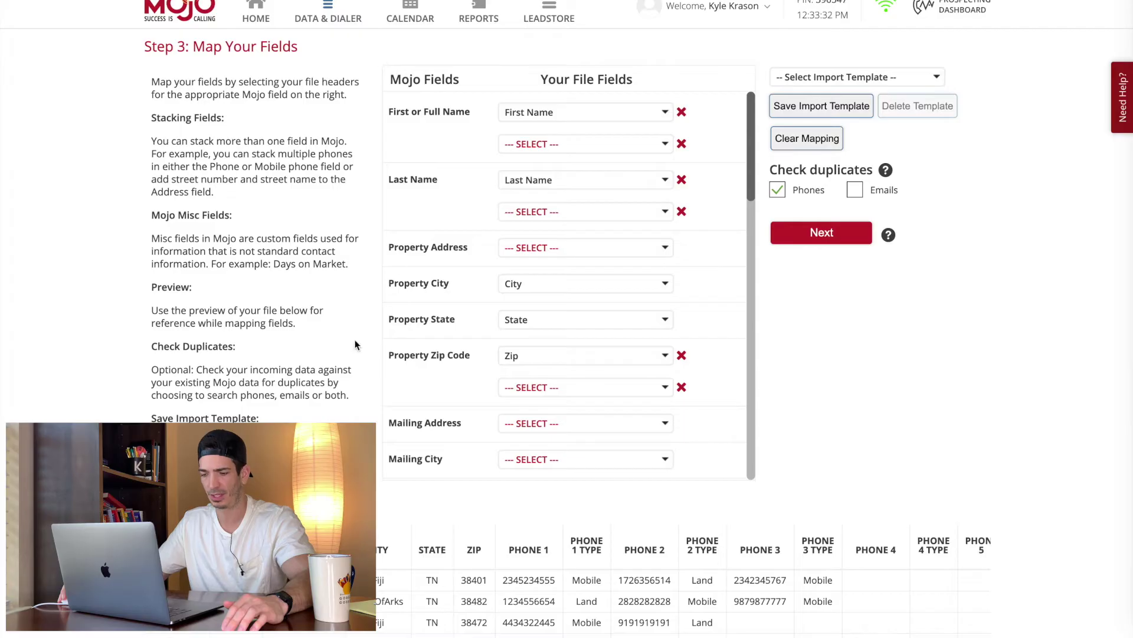
Map the Street column to Property Address, review the Phone 1–5 mappings, and continue
scroll(567, 319, down, 1)
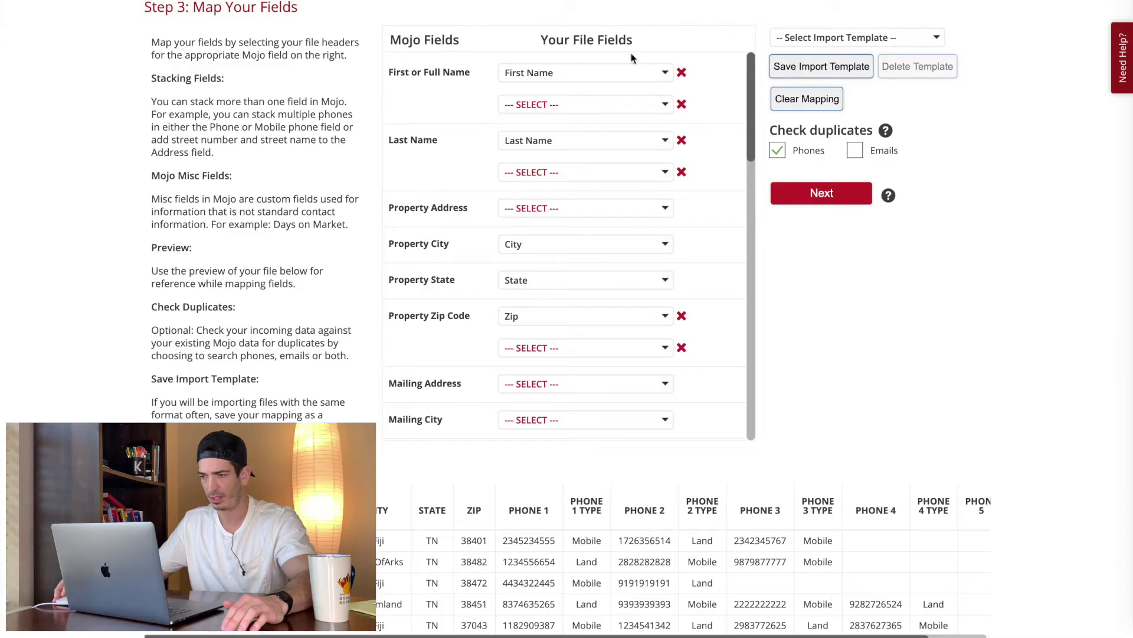
click(543, 211)
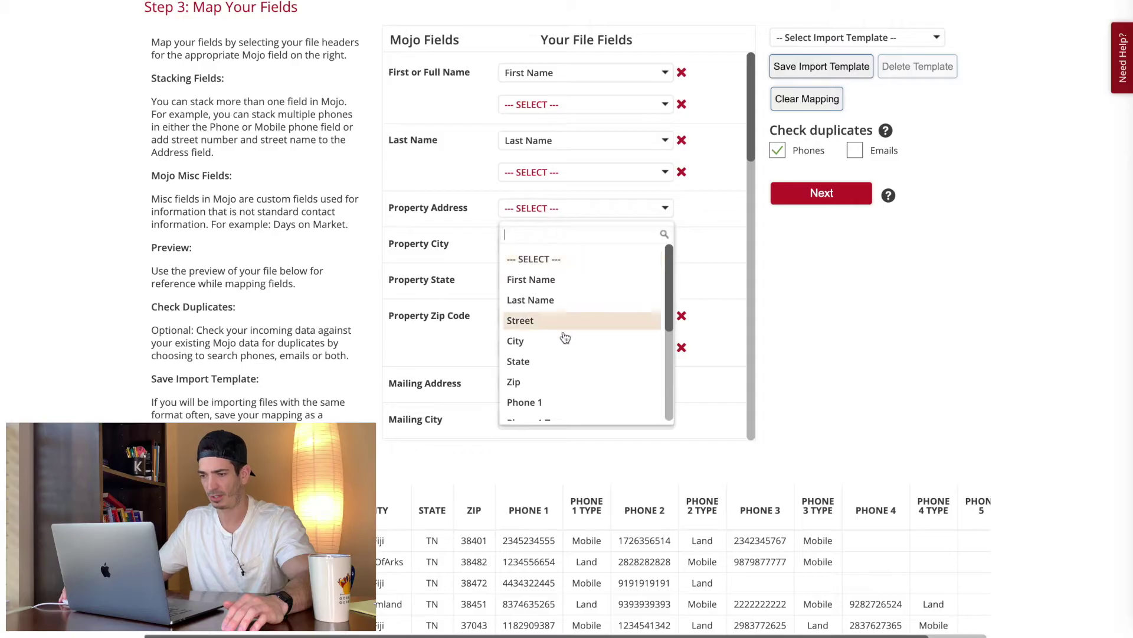
click(539, 328)
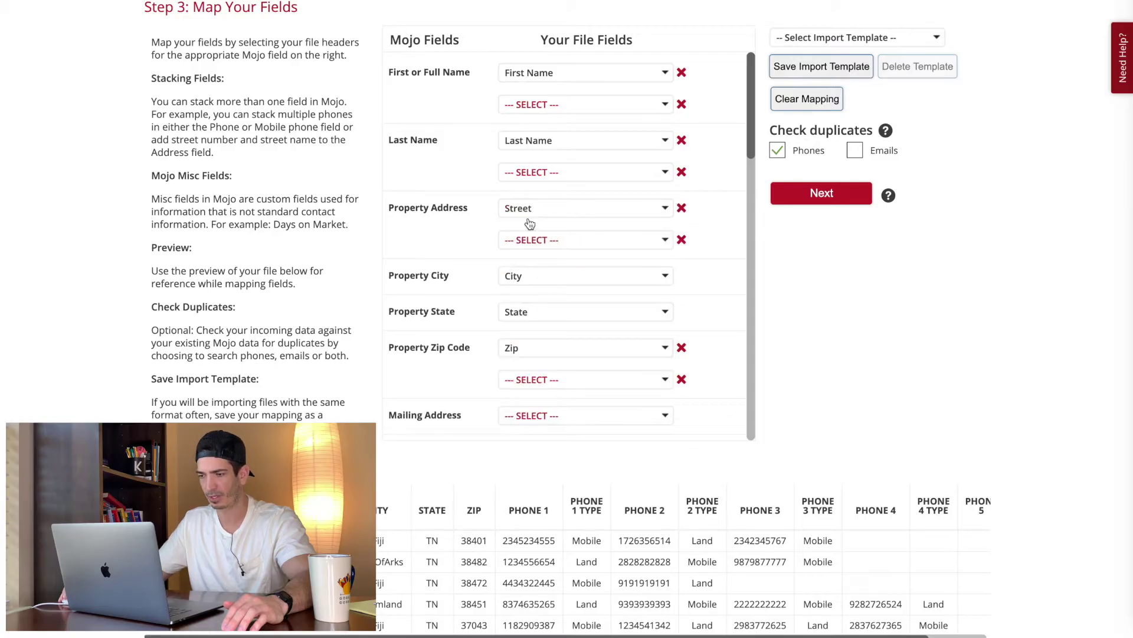
scroll(535, 336, down, 3)
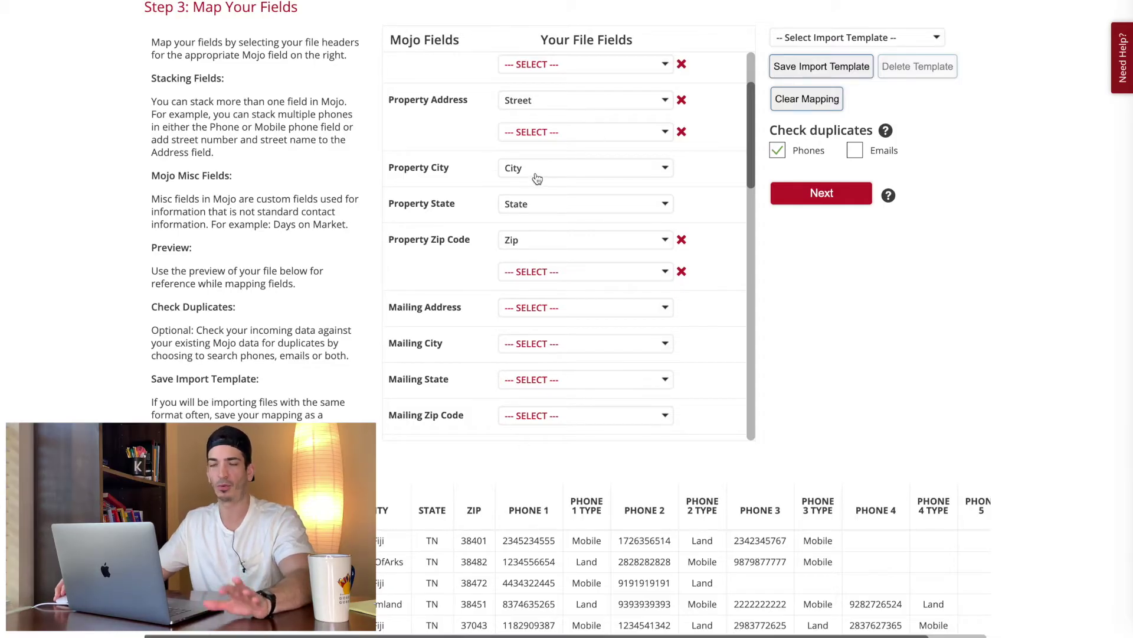
scroll(558, 388, down, 1)
scroll(558, 388, down, 2)
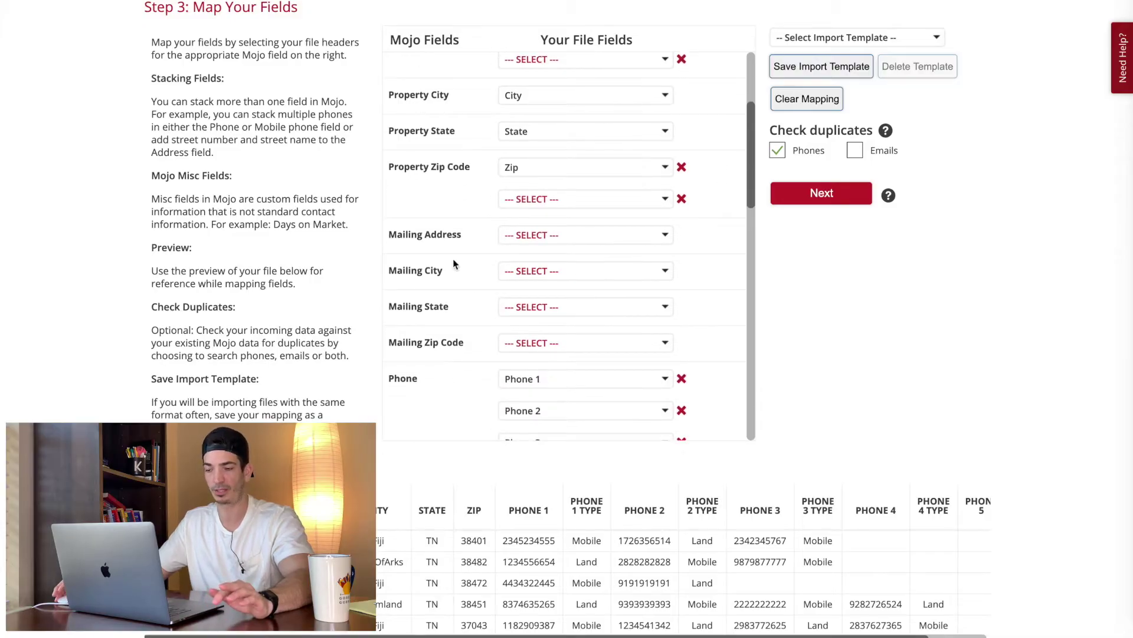
scroll(620, 253, down, 7)
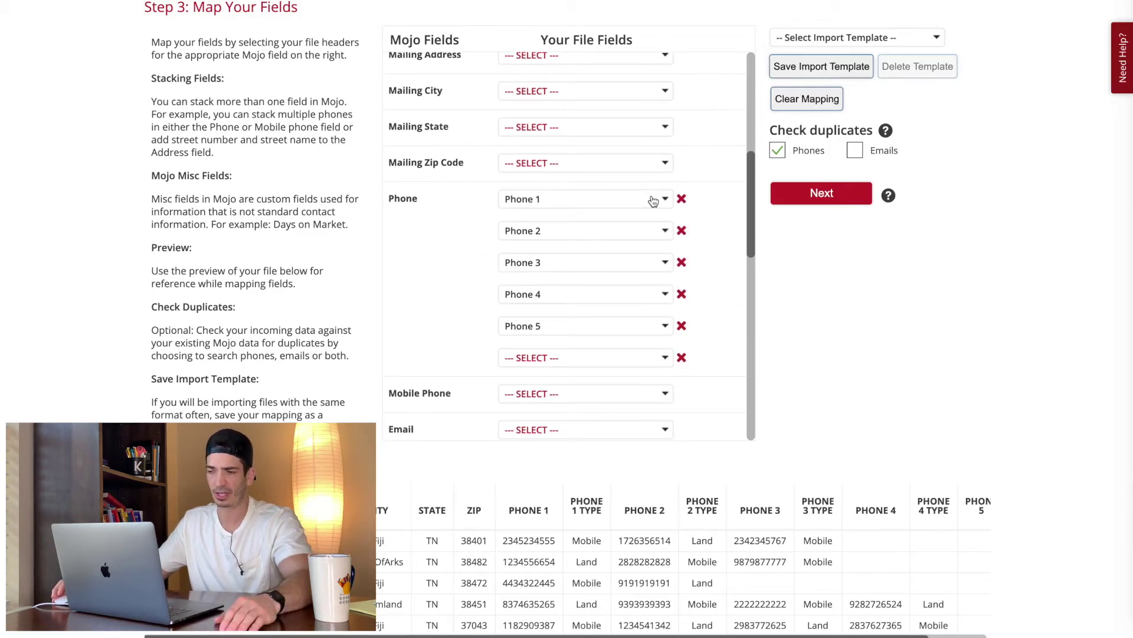
scroll(608, 334, down, 11)
scroll(608, 335, down, 6)
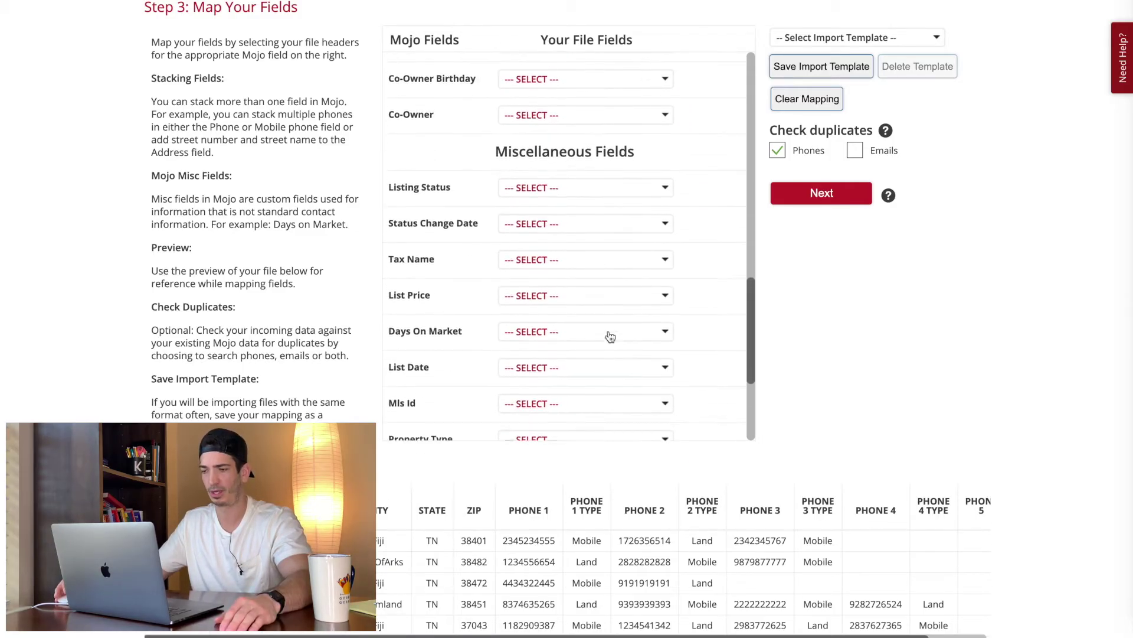
scroll(608, 334, up, 20)
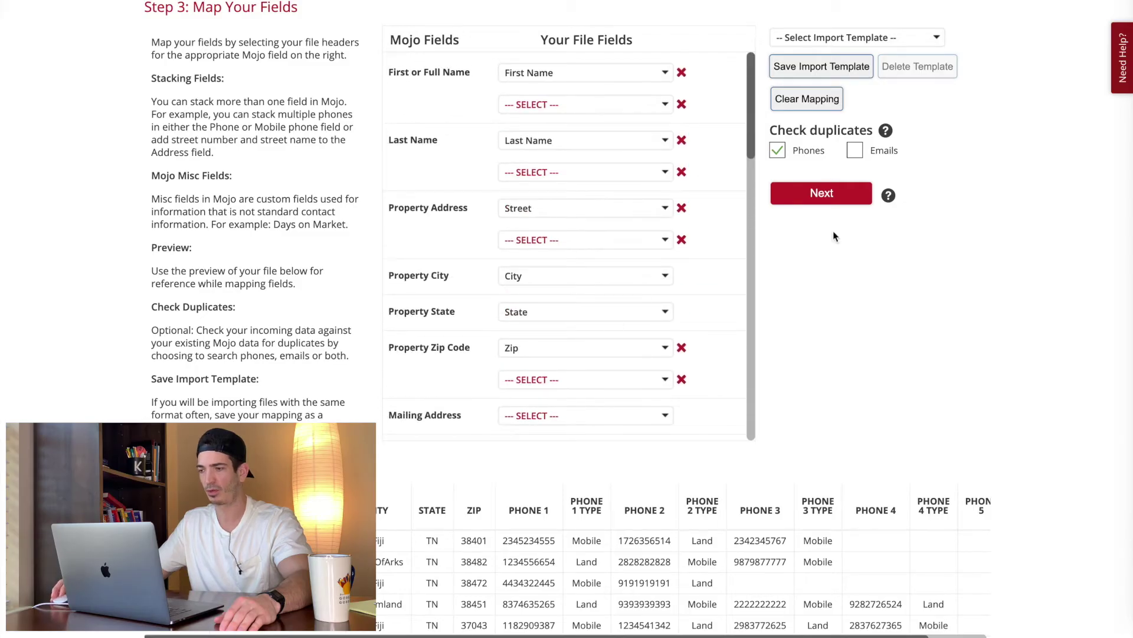
click(814, 194)
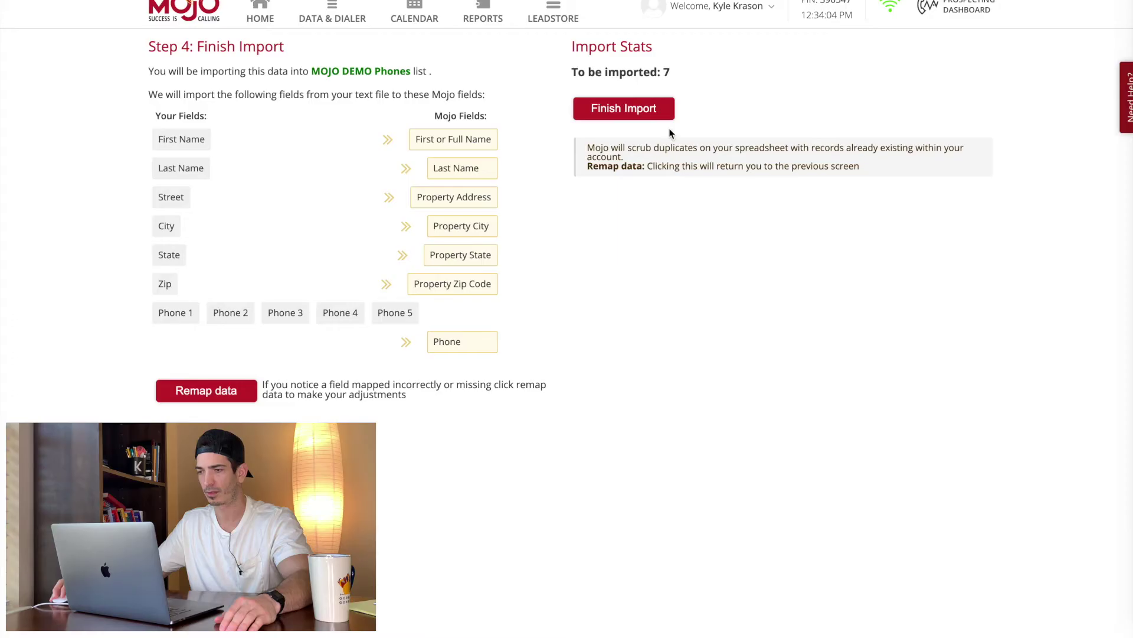
Finish importing the 7 records into the MOJO DEMO Phones list
drag(572, 72, 654, 72)
click(678, 71)
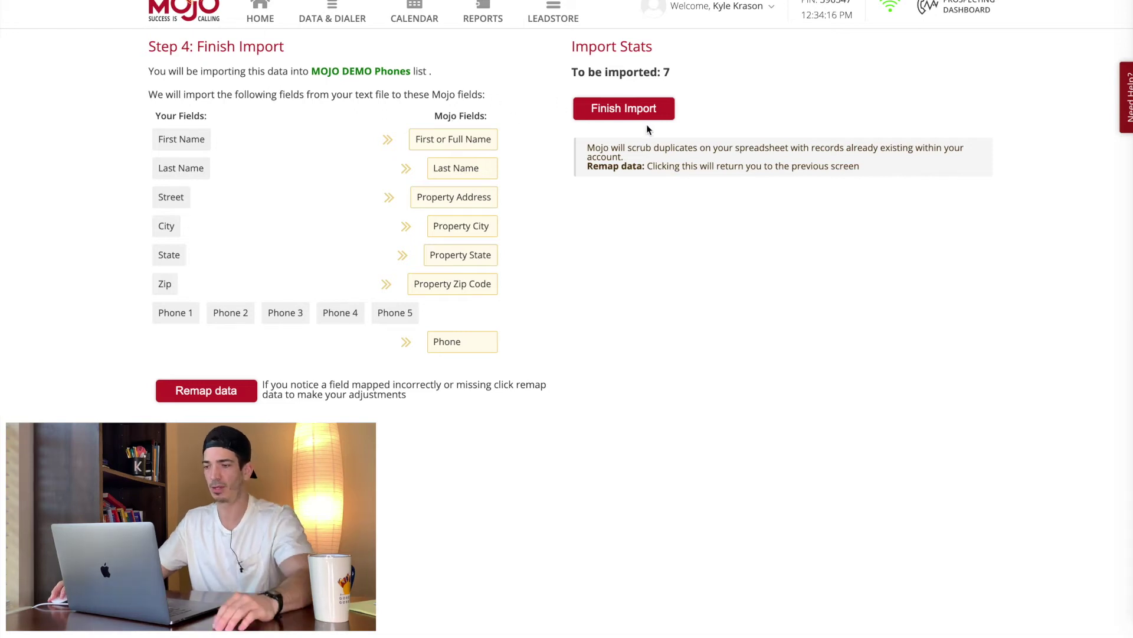
click(627, 109)
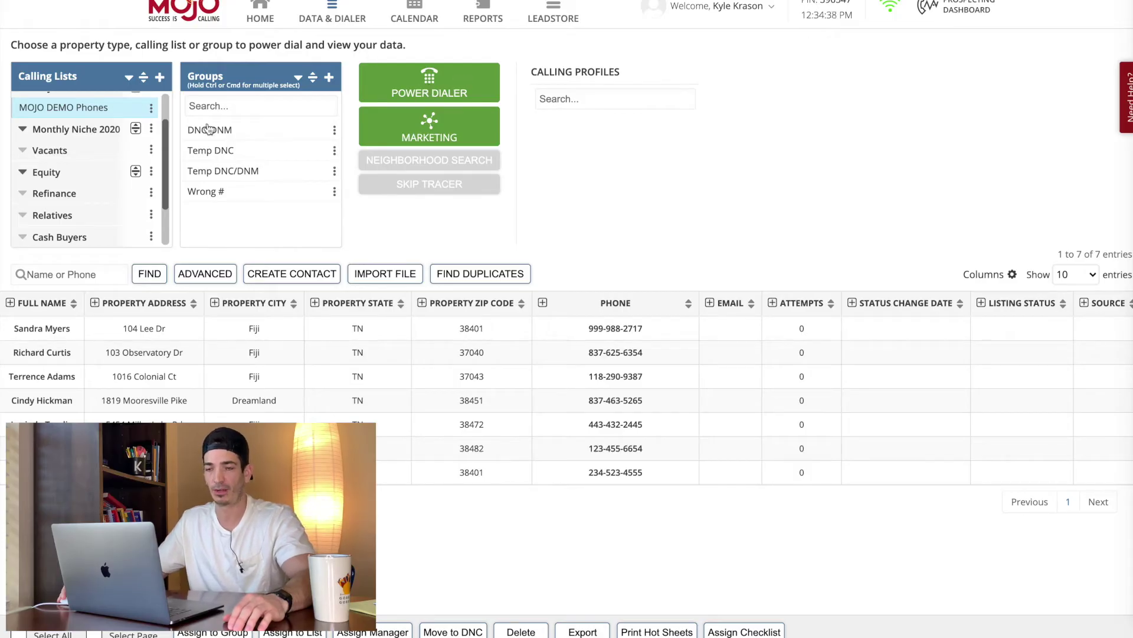
Open Power Dialer call settings for the list and use the Home Buyers caller ID
click(446, 92)
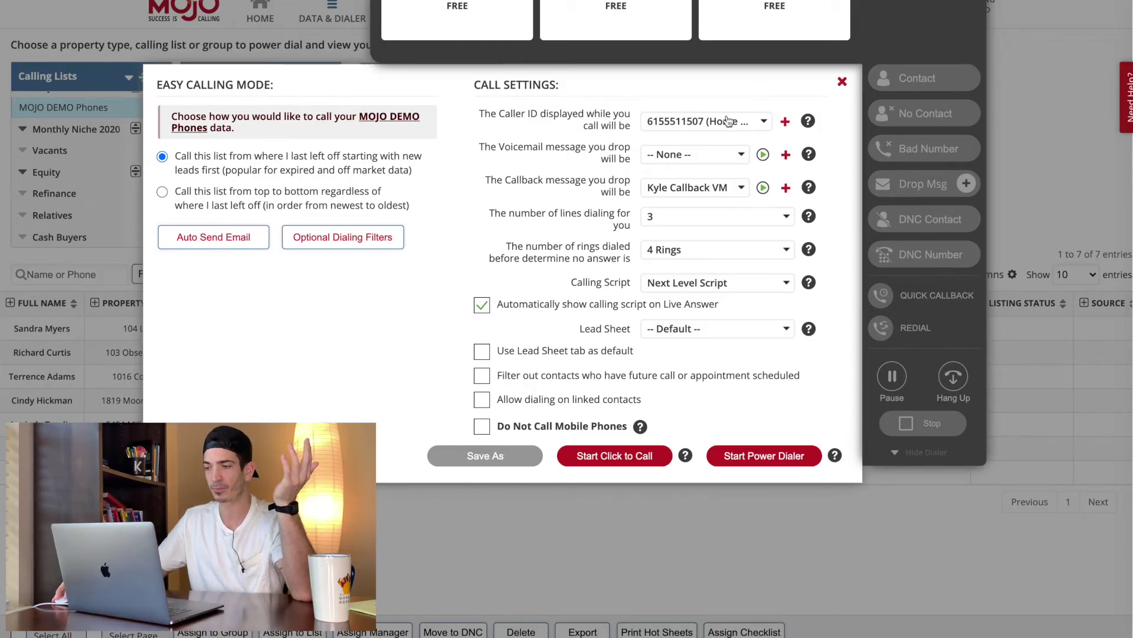
click(679, 122)
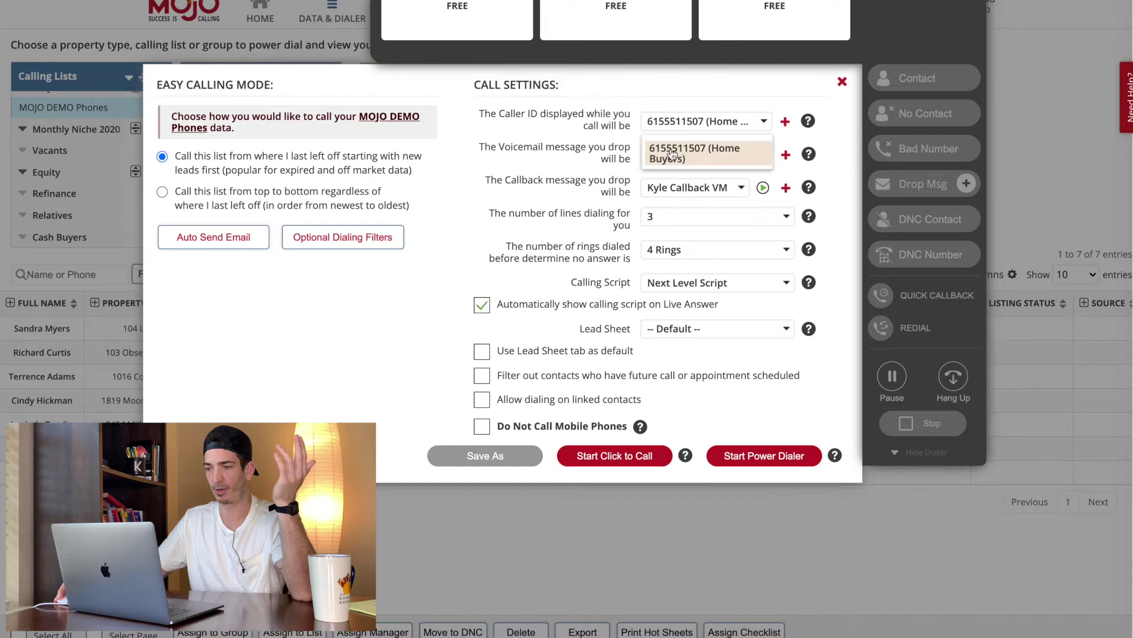
click(673, 153)
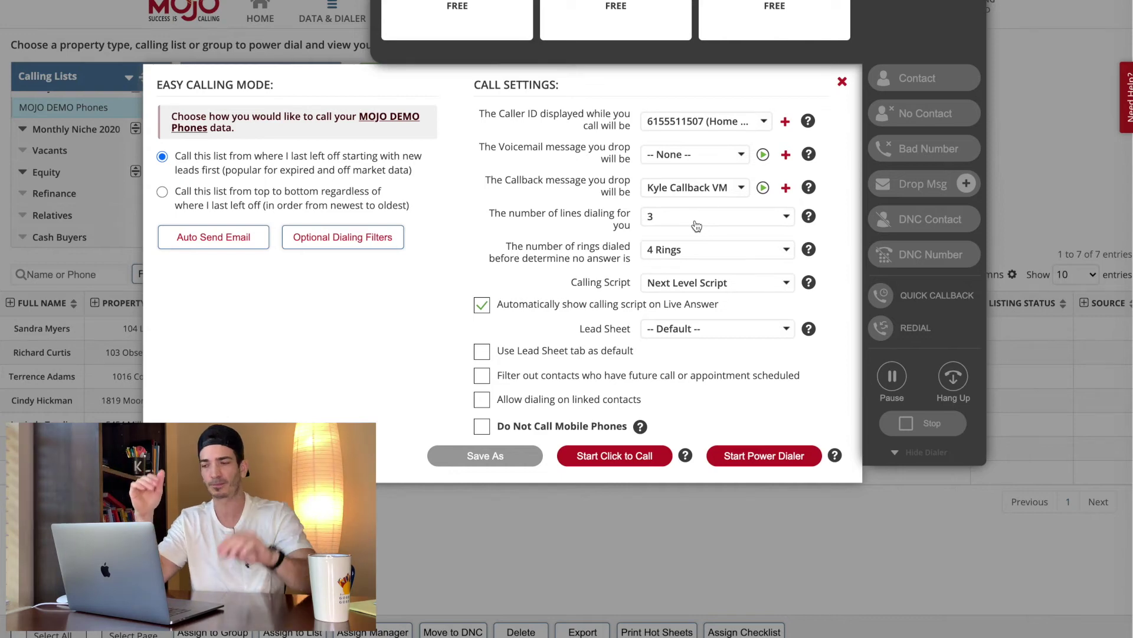
click(698, 253)
Keep 4 rings before no answer, use the MOJO DEMO 1 calling script, and show the dialing filters
click(615, 247)
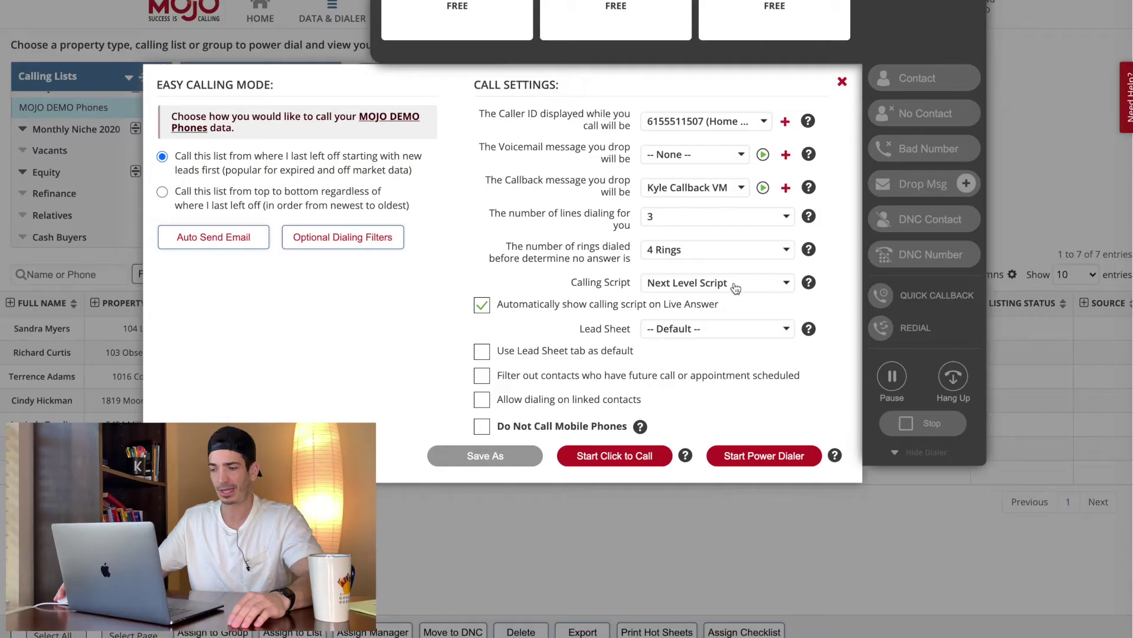
click(706, 288)
scroll(705, 313, up, 1)
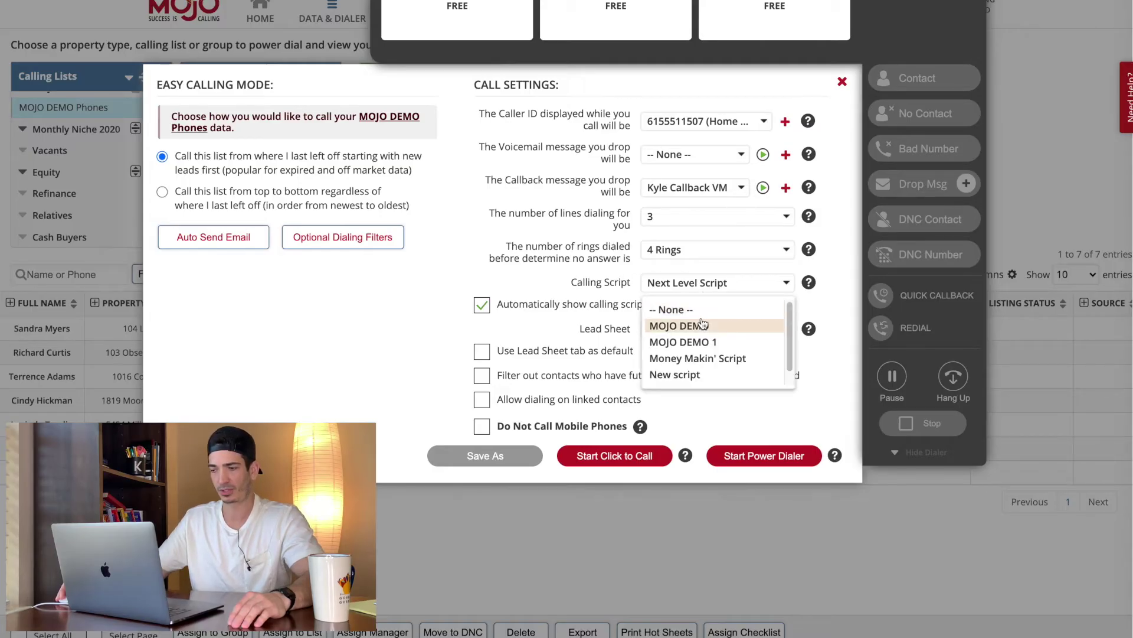
click(700, 344)
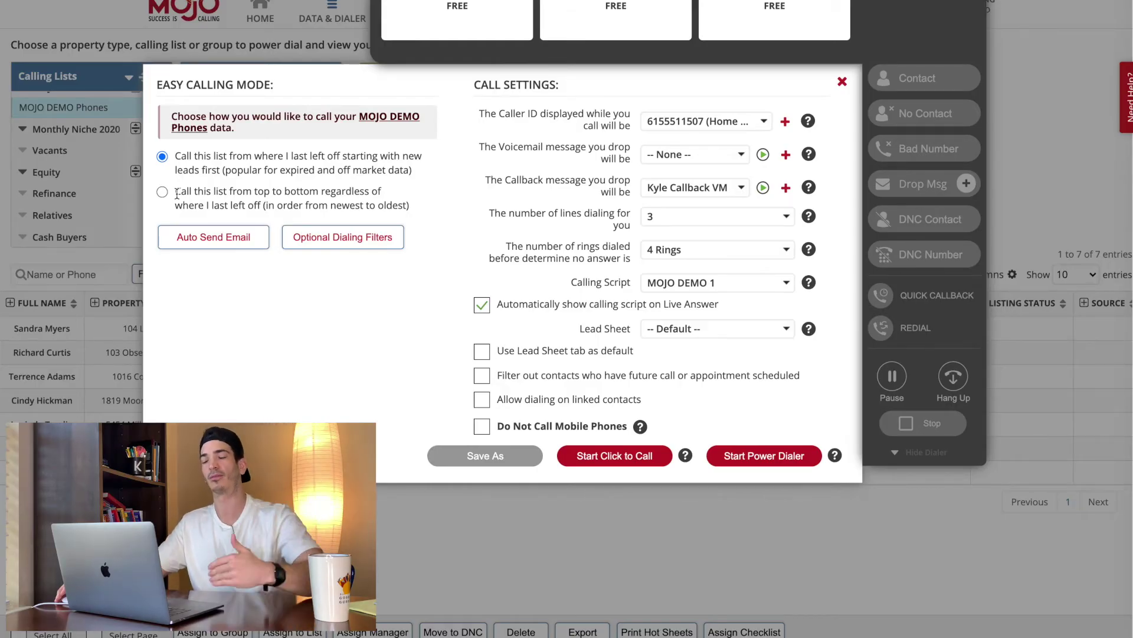
click(324, 237)
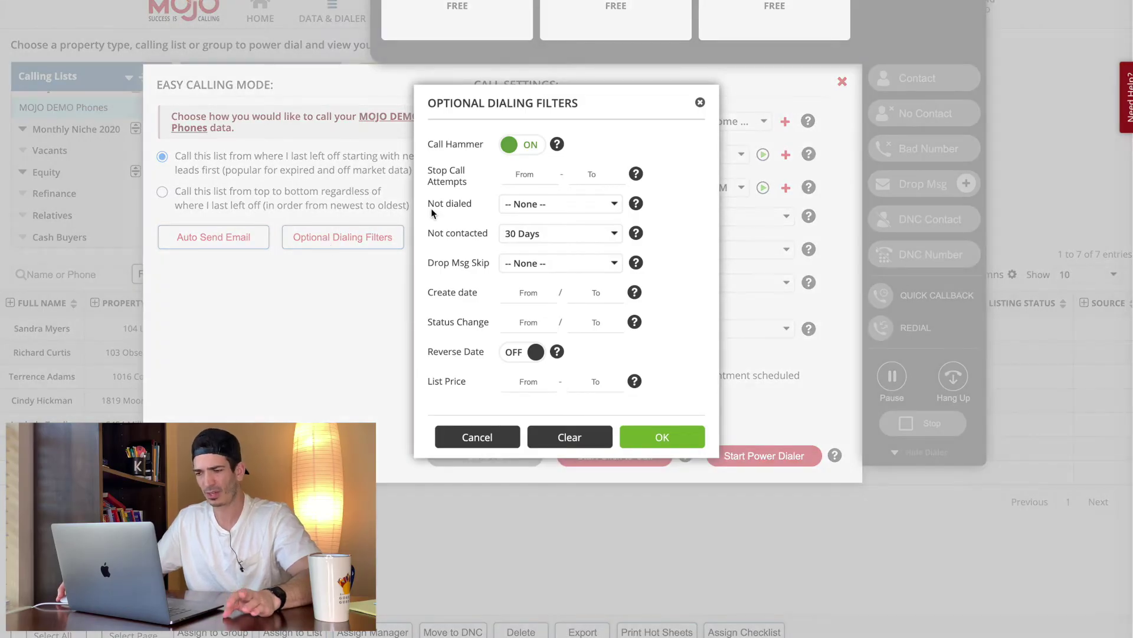
Leave Not dialed at None, set Not contacted to 180 Days, and close the filters dialog
click(539, 208)
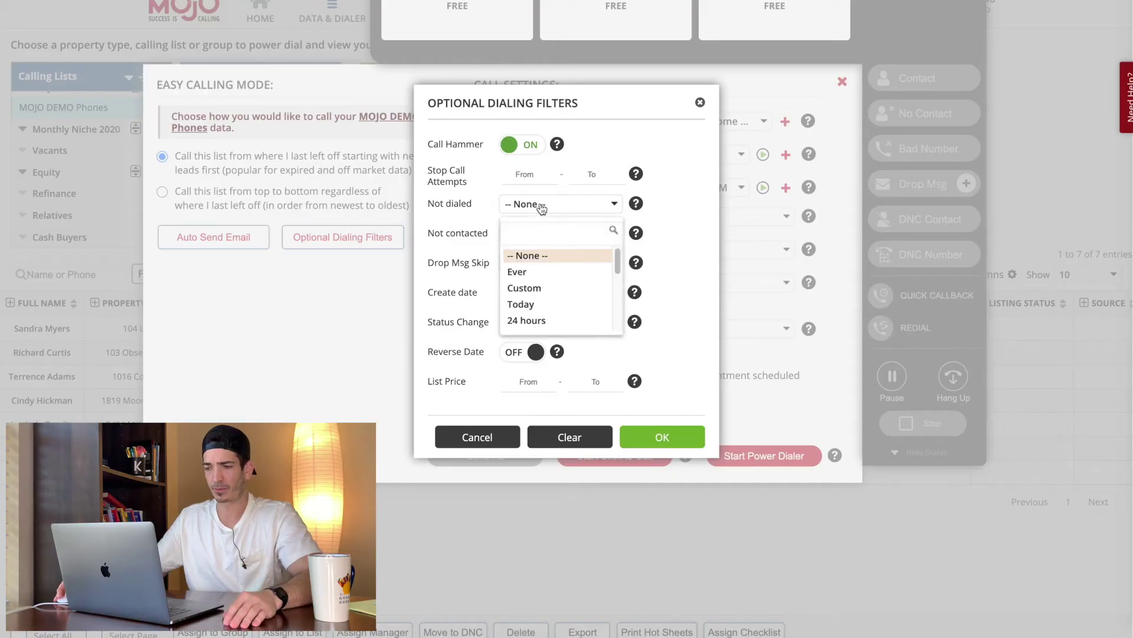
click(539, 208)
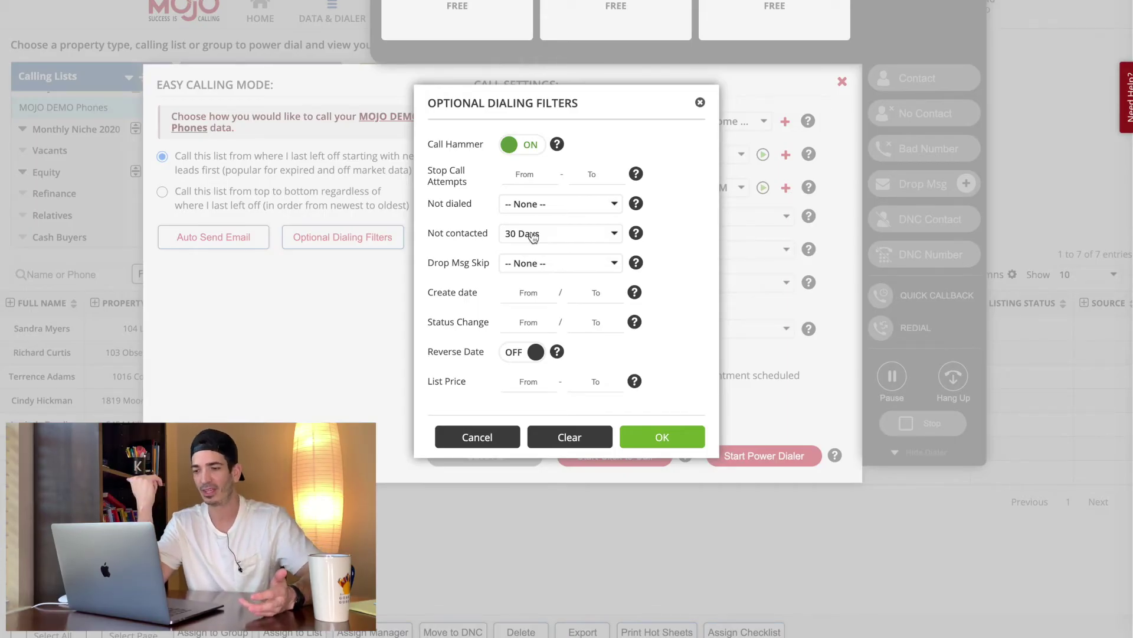
click(533, 236)
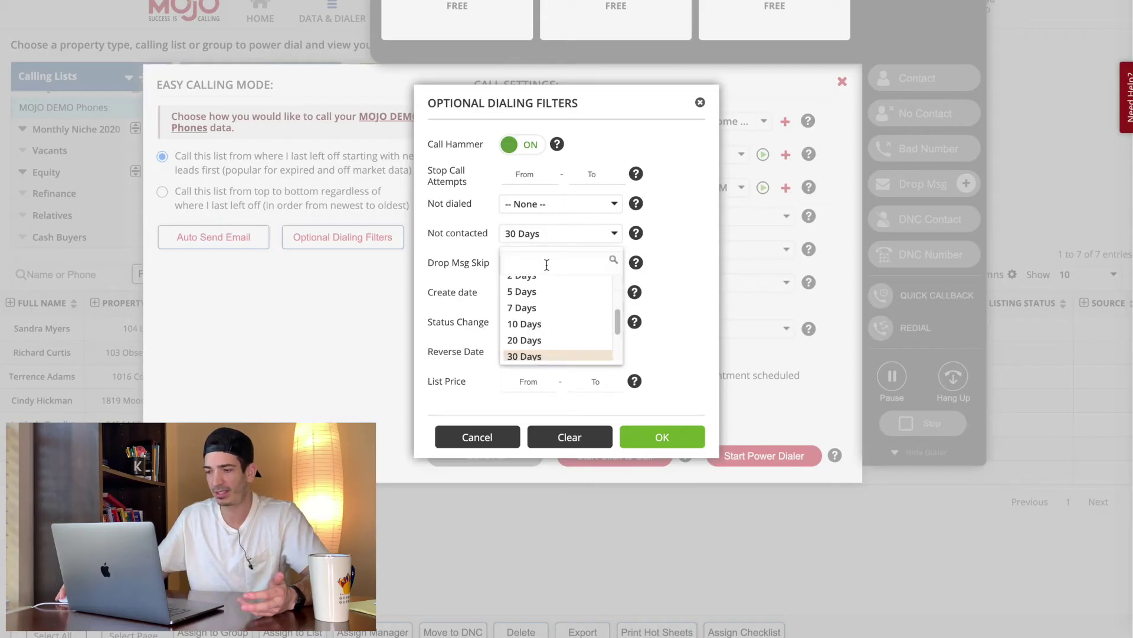
scroll(556, 304, up, 3)
scroll(556, 304, up, 1)
scroll(551, 304, down, 3)
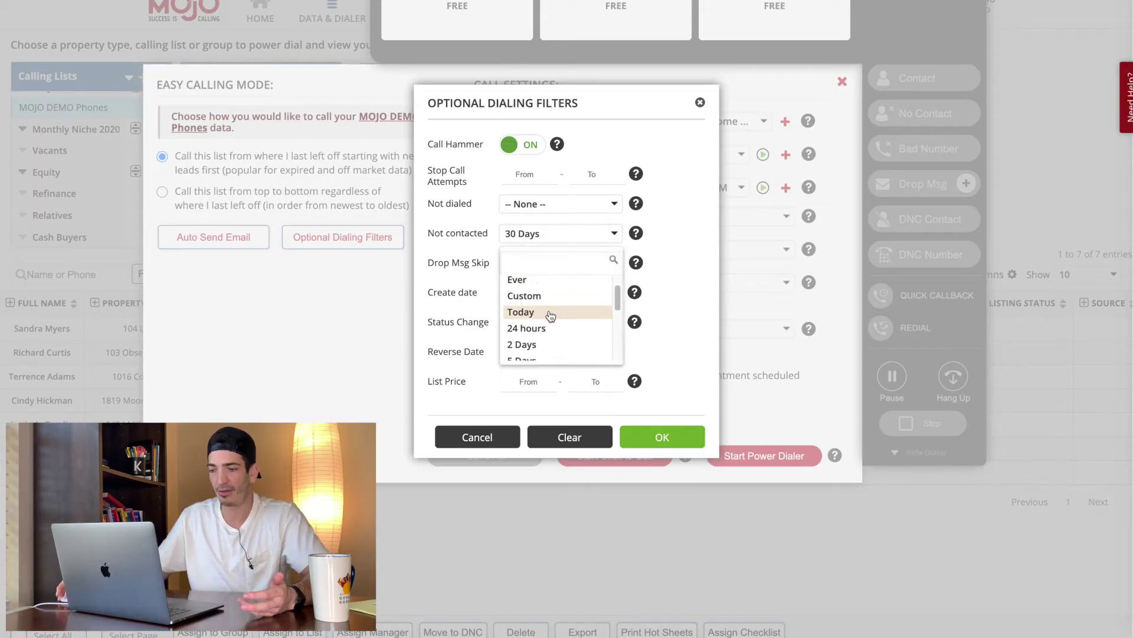
scroll(550, 316, down, 3)
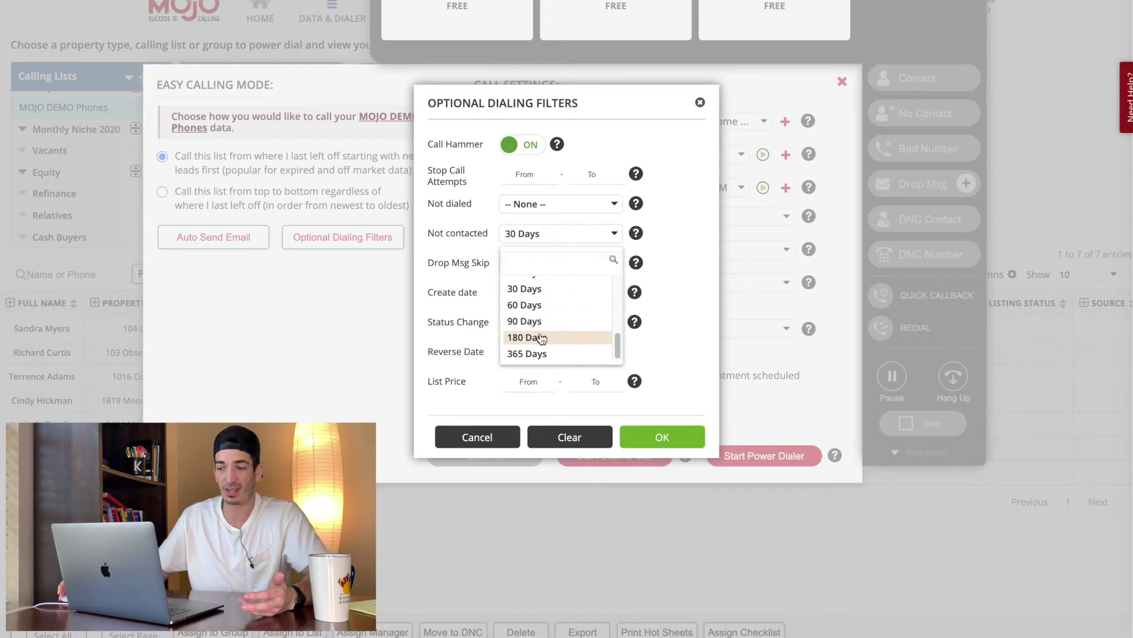
click(539, 334)
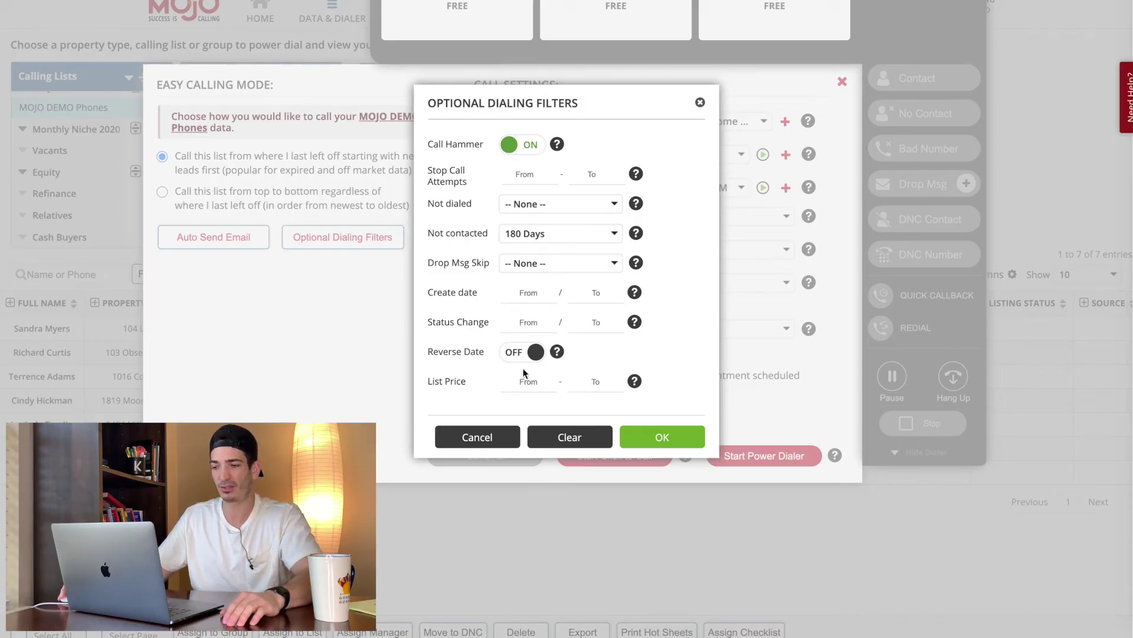
click(479, 439)
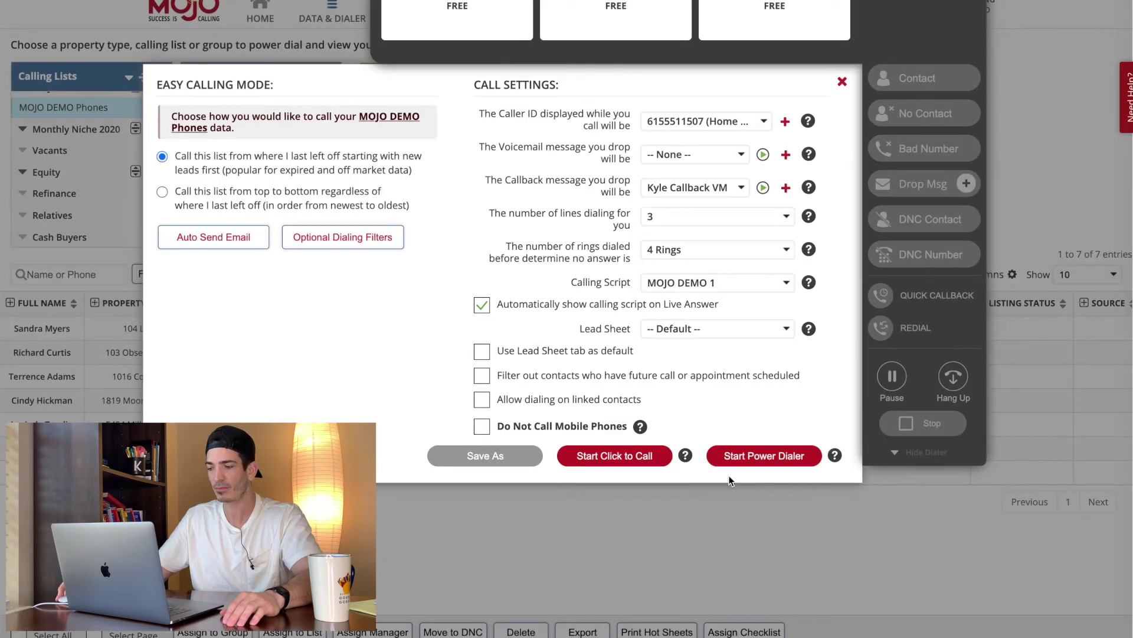
Open the Dial List Preview and verify filters remove 0 records, leaving 7 to dial
click(758, 461)
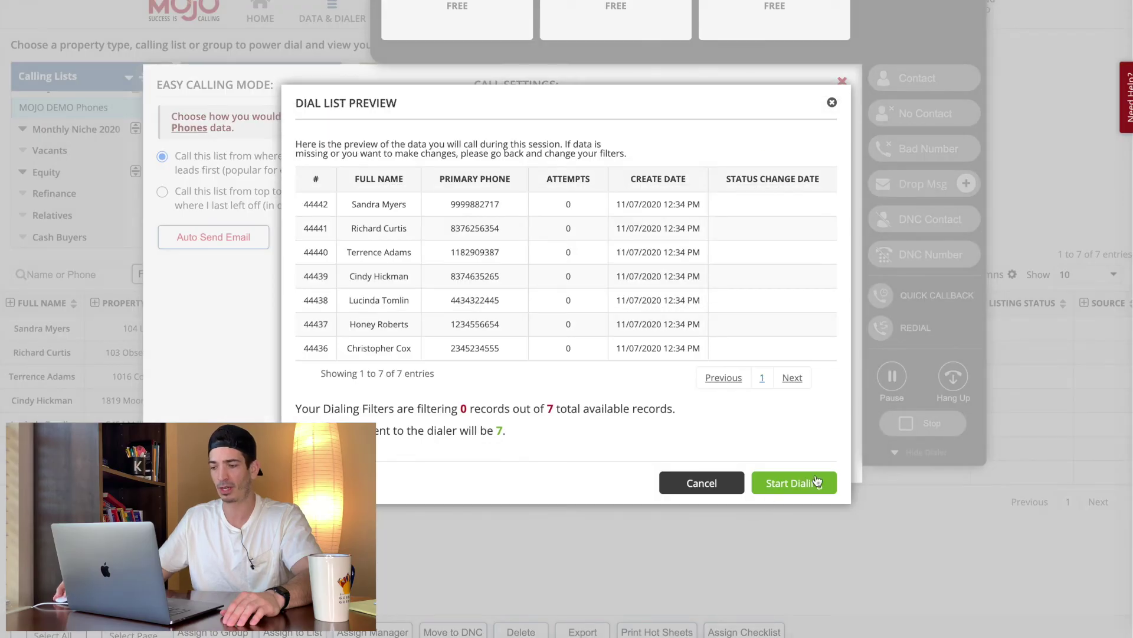
drag(362, 412, 463, 414)
click(488, 413)
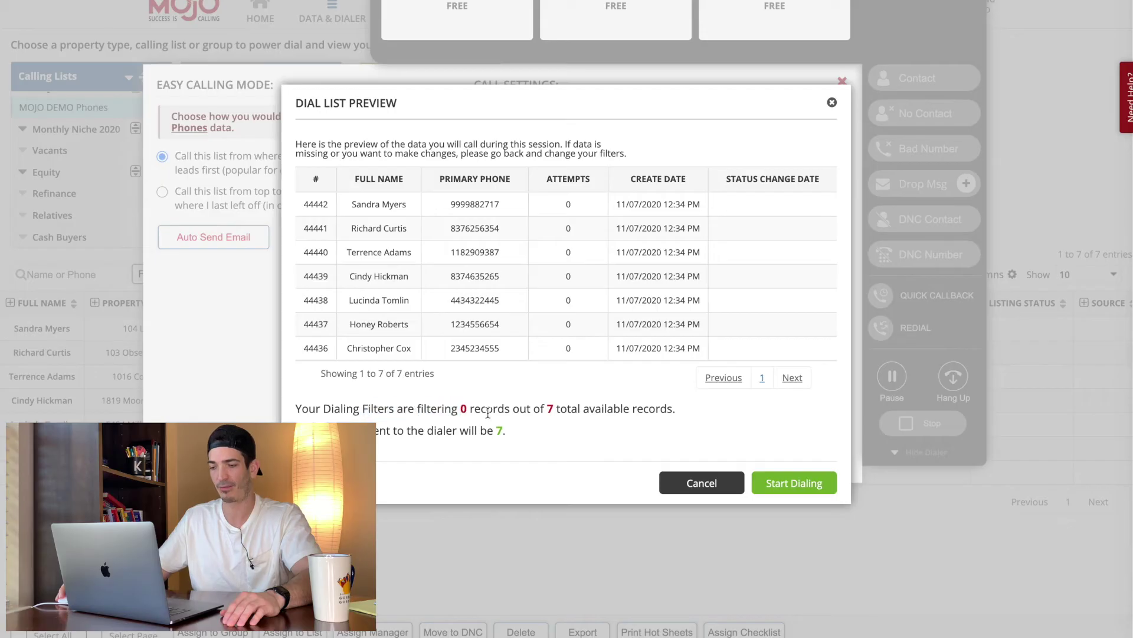
double_click(510, 433)
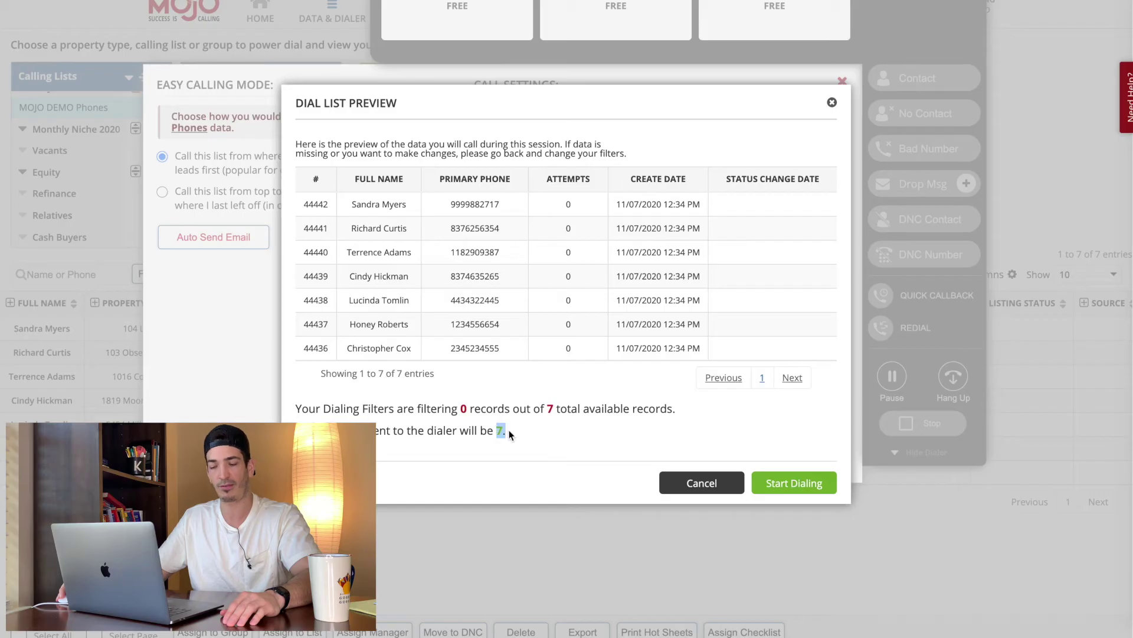
Start the power dialer on the 7 previewed MOJO DEMO Phones records
click(778, 482)
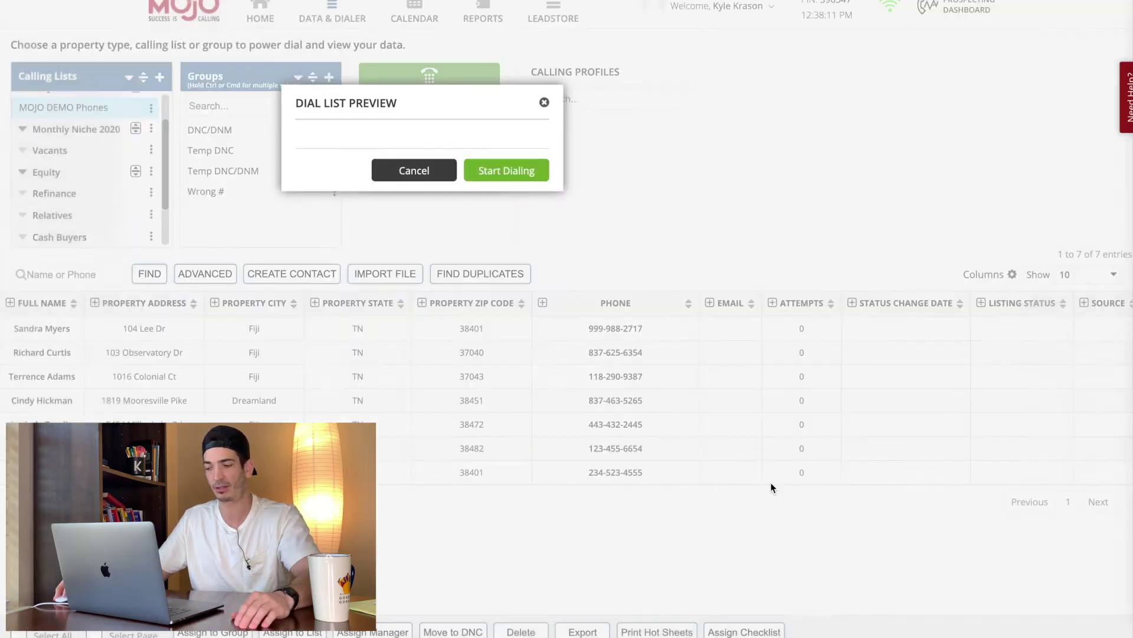